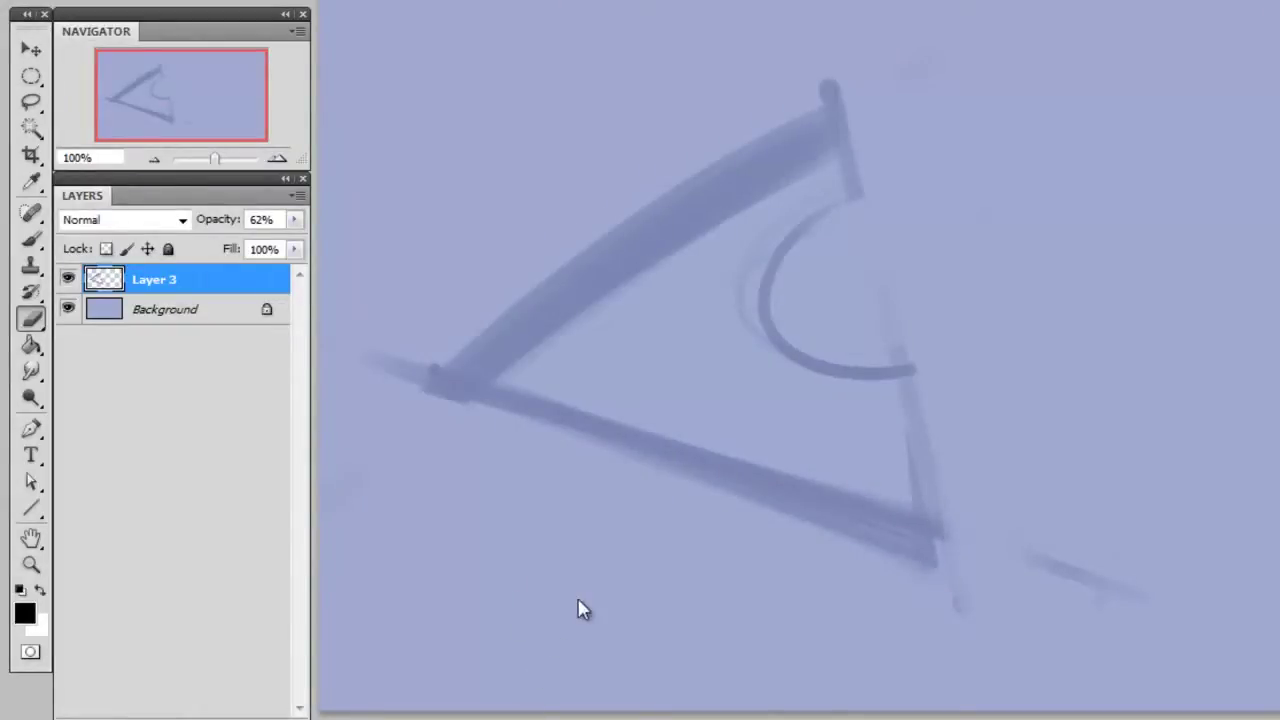
- On a new layer, draw straight black lines along the sketch's upper edge with the hard 4 px brush
{"action": "key", "text": "ctrl+shift+alt+n"}
{"action": "key", "text": "b"}
{"action": "right_click", "coordinate": [568, 555]}
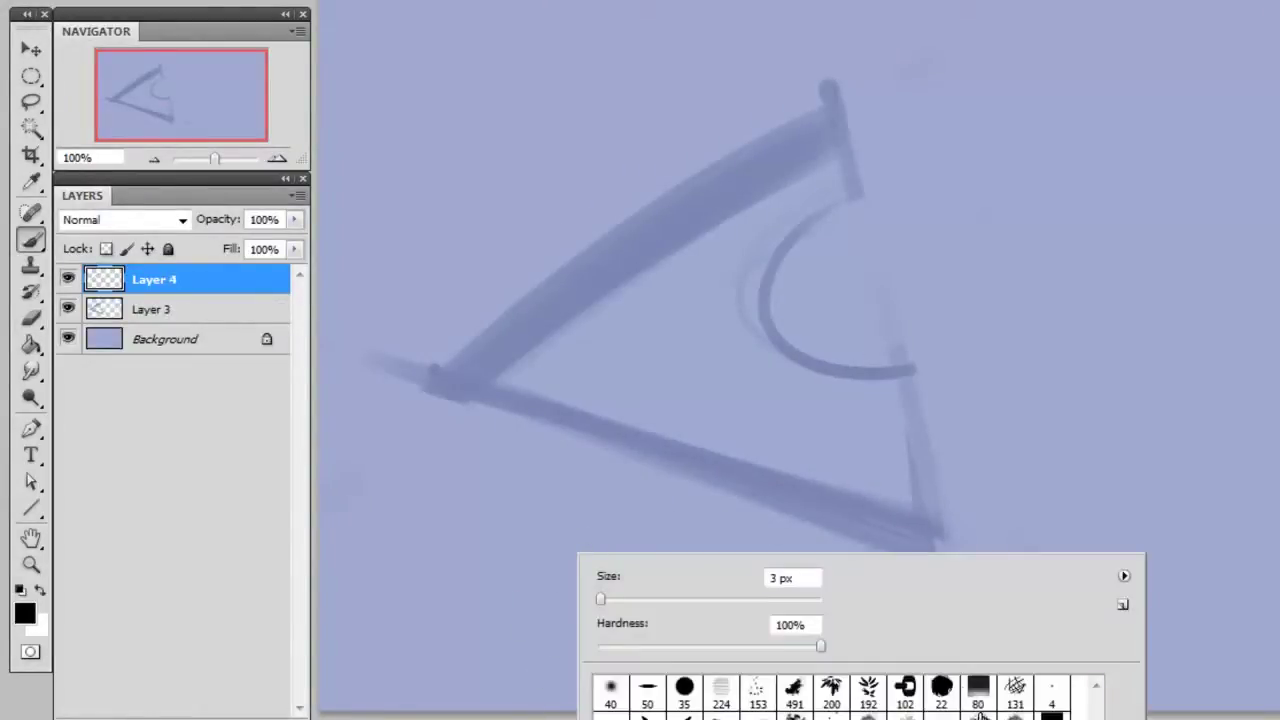
{"action": "left_click", "coordinate": [1052, 694]}
{"action": "left_click_drag", "start_coordinate": [455, 531], "coordinate": [449, 520]}
{"action": "left_click", "coordinate": [390, 403]}
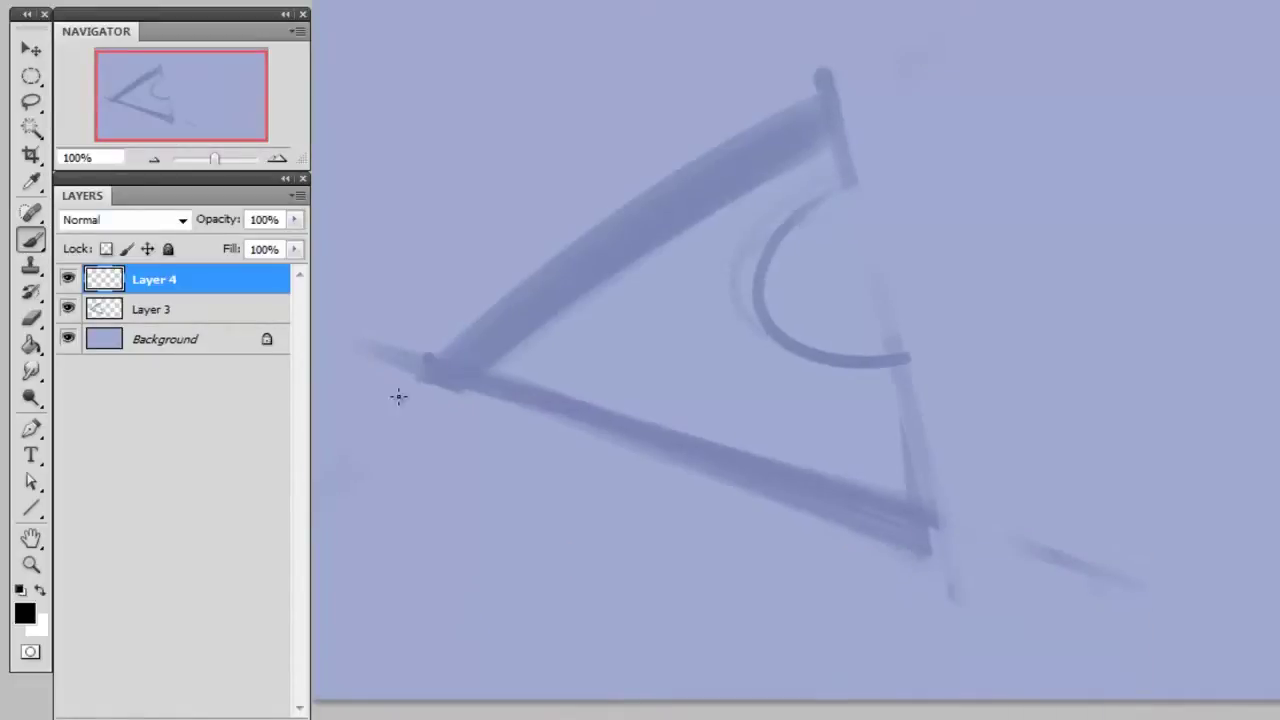
{"action": "left_click", "coordinate": [851, 66], "text": "shift"}
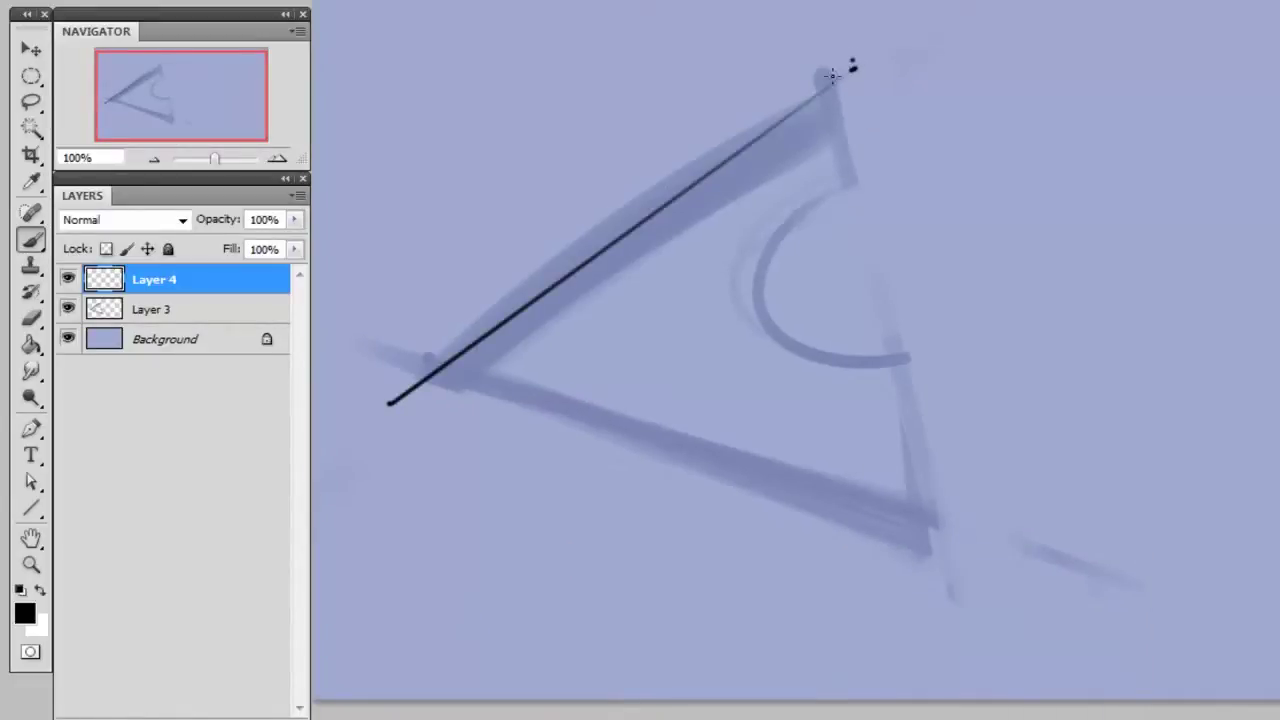
{"action": "left_click", "coordinate": [382, 402], "text": "shift"}
- Erase the overshooting ends of the upper line at both corners of the sketch
{"action": "key", "text": "e"}
{"action": "right_click", "coordinate": [724, 184]}
{"action": "double_click", "coordinate": [837, 320]}
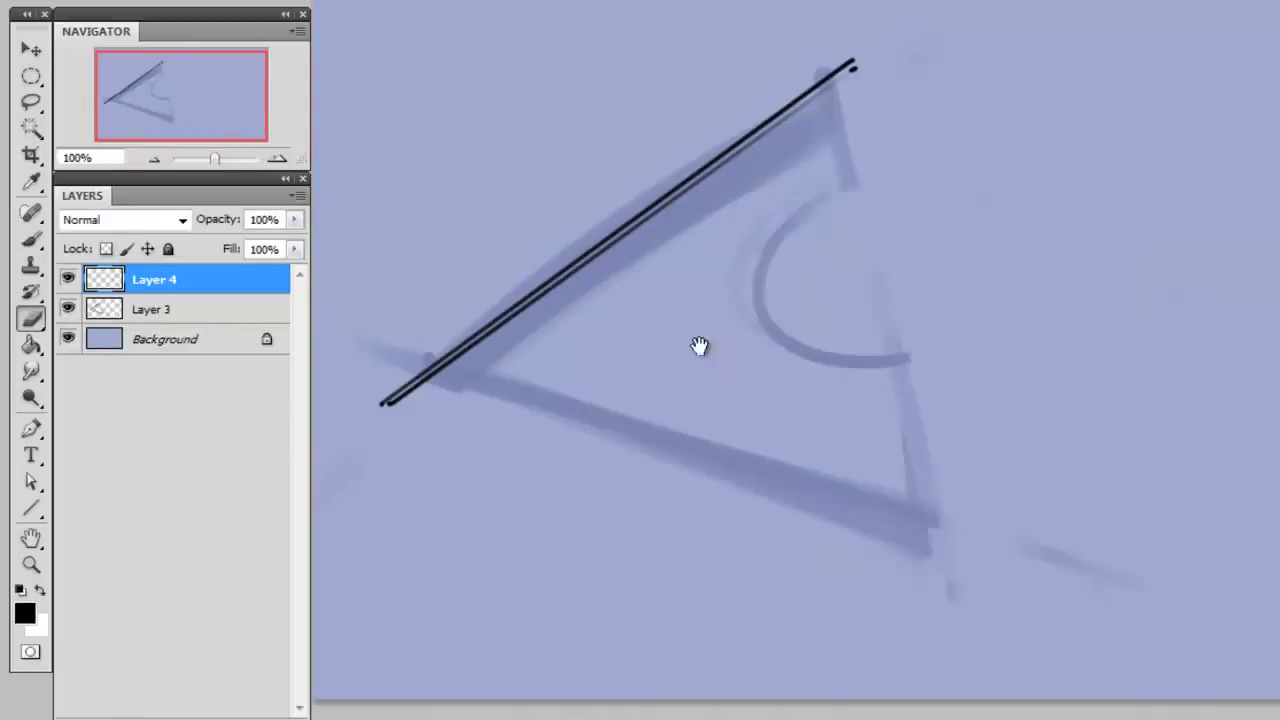
{"action": "left_click_drag", "start_coordinate": [674, 407], "coordinate": [671, 405]}
{"action": "left_click", "coordinate": [846, 60]}
{"action": "left_click_drag", "start_coordinate": [389, 406], "coordinate": [417, 423]}
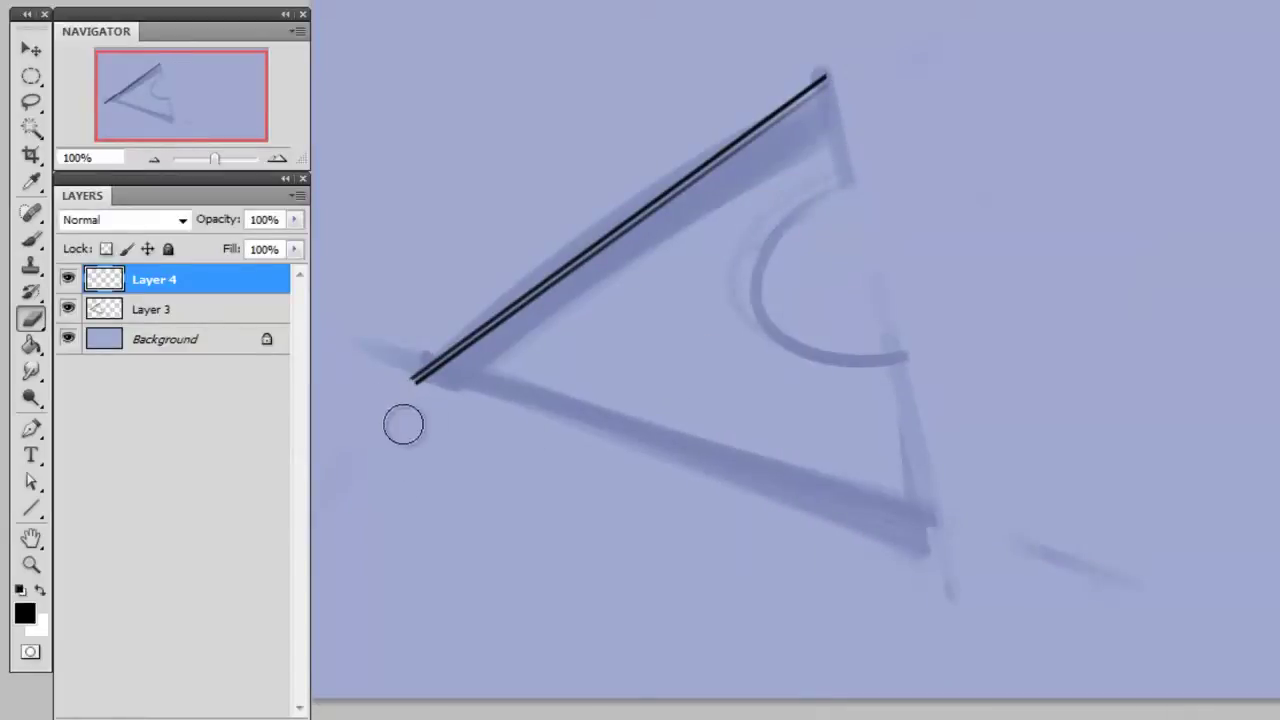
- On another new layer, draw straight brush lines along the sketch's lower edge and right edge, corner to corner
{"action": "key", "text": "ctrl+shift+alt+n"}
{"action": "key", "text": "b"}
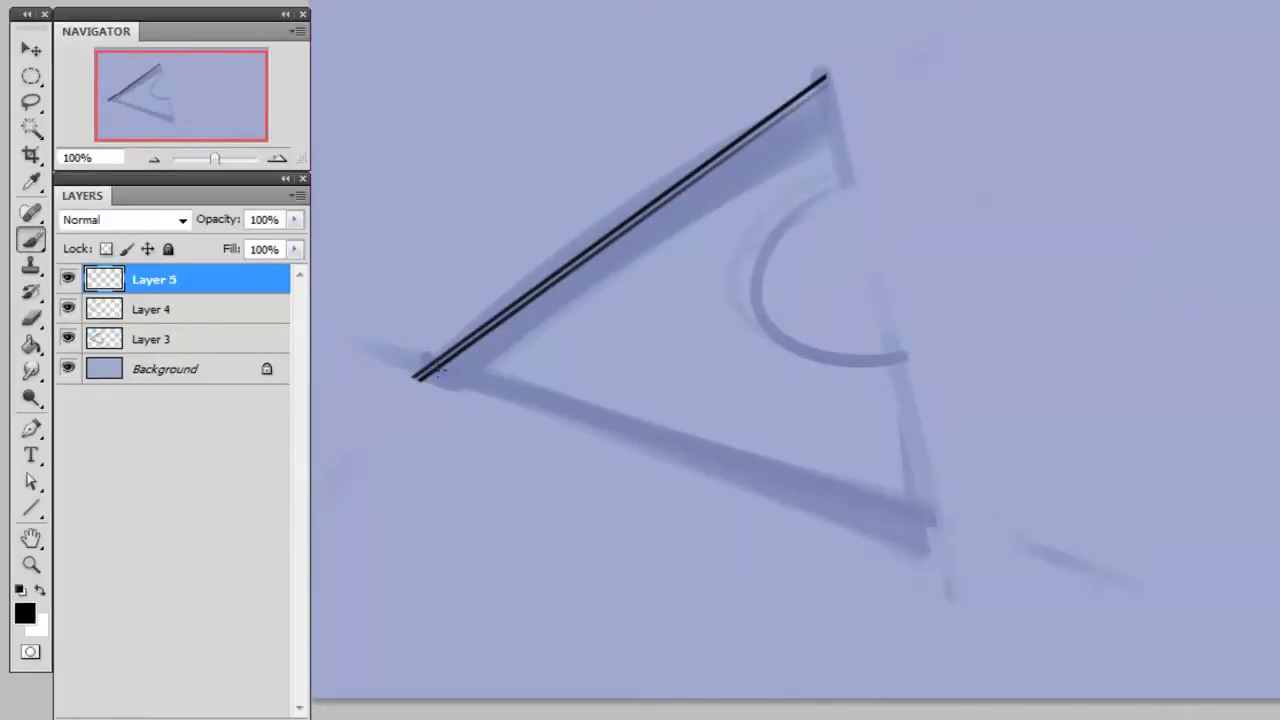
{"action": "left_click", "coordinate": [944, 563], "text": "shift"}
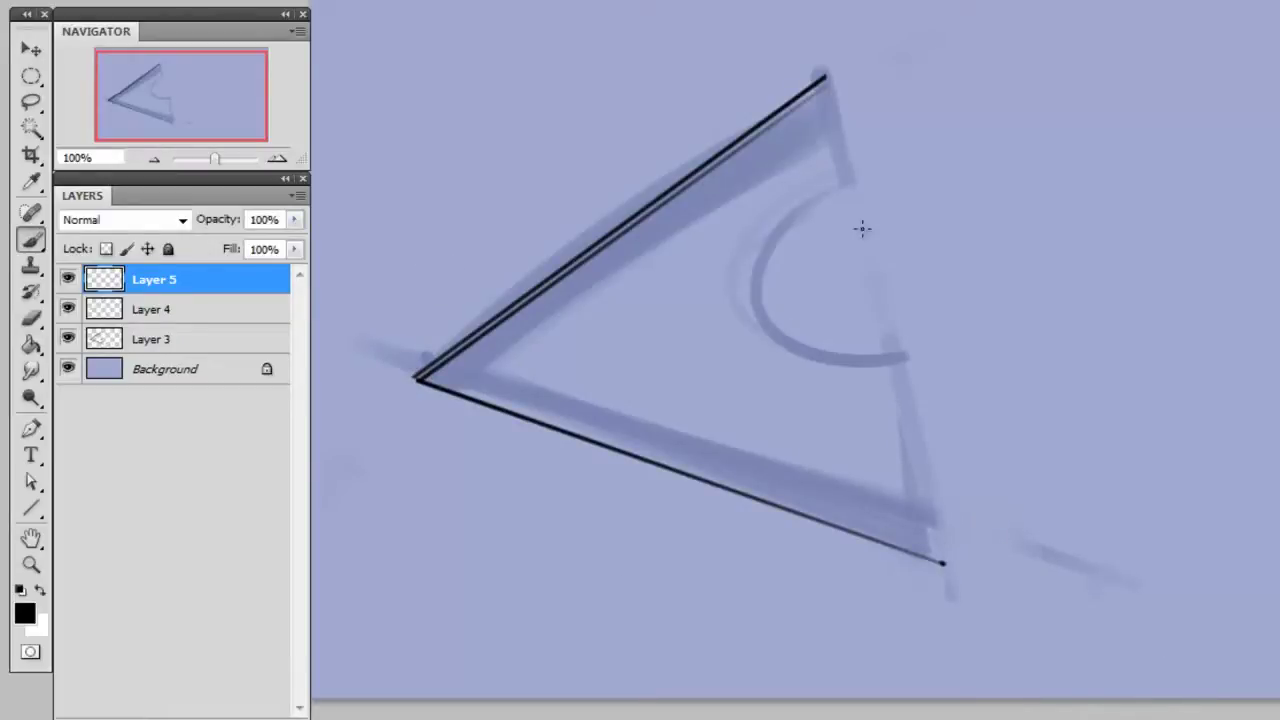
{"action": "left_click", "coordinate": [823, 77], "text": "shift"}
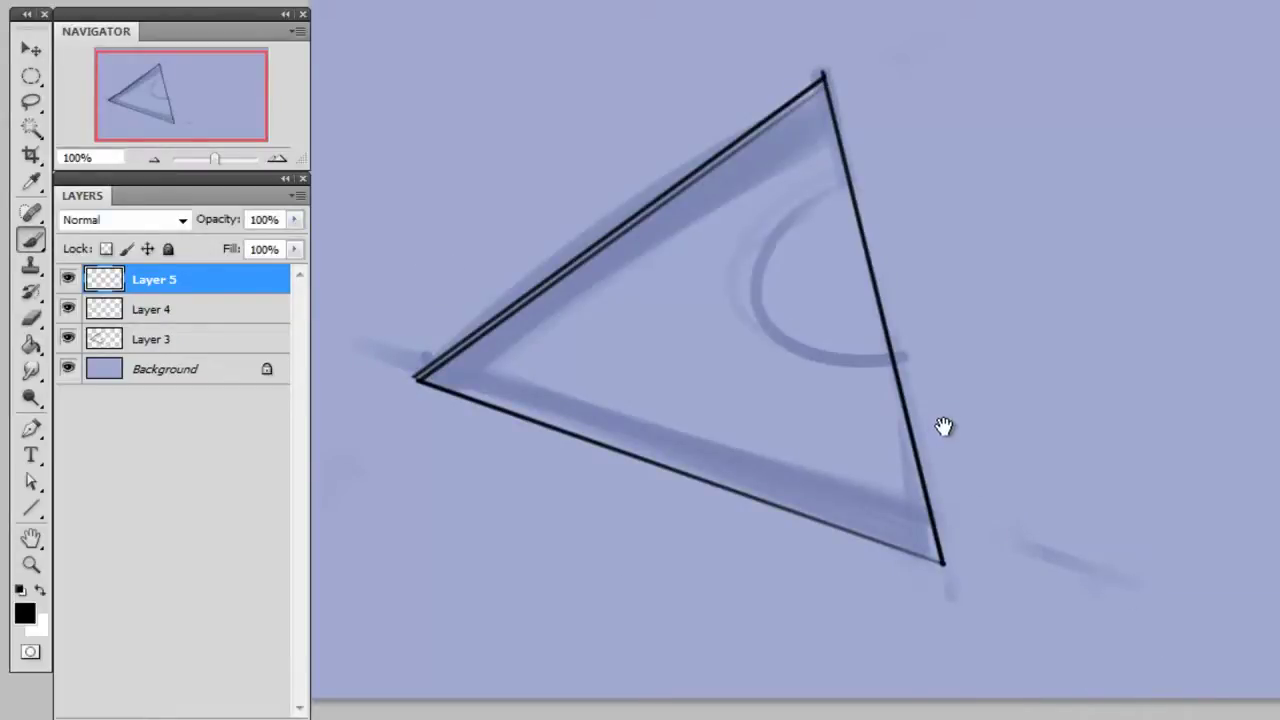
{"action": "left_click_drag", "start_coordinate": [774, 226], "coordinate": [757, 206]}
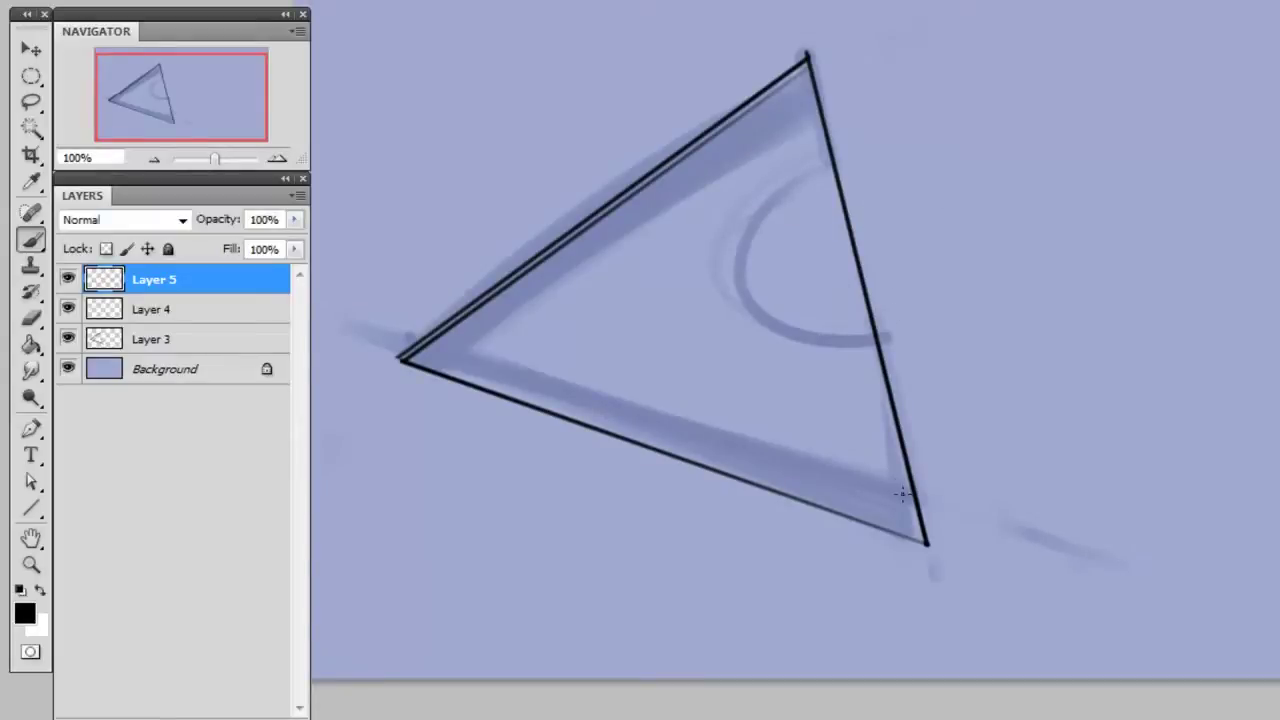
- Try erasing the right edge and redrawing it as a straight line between its corners, clearing the stretch across the notch
{"action": "key", "text": "e"}
{"action": "left_click_drag", "start_coordinate": [818, 78], "coordinate": [931, 532]}
{"action": "key", "text": "b"}
{"action": "left_click", "coordinate": [802, 58]}
{"action": "left_click", "coordinate": [926, 542], "text": "shift"}
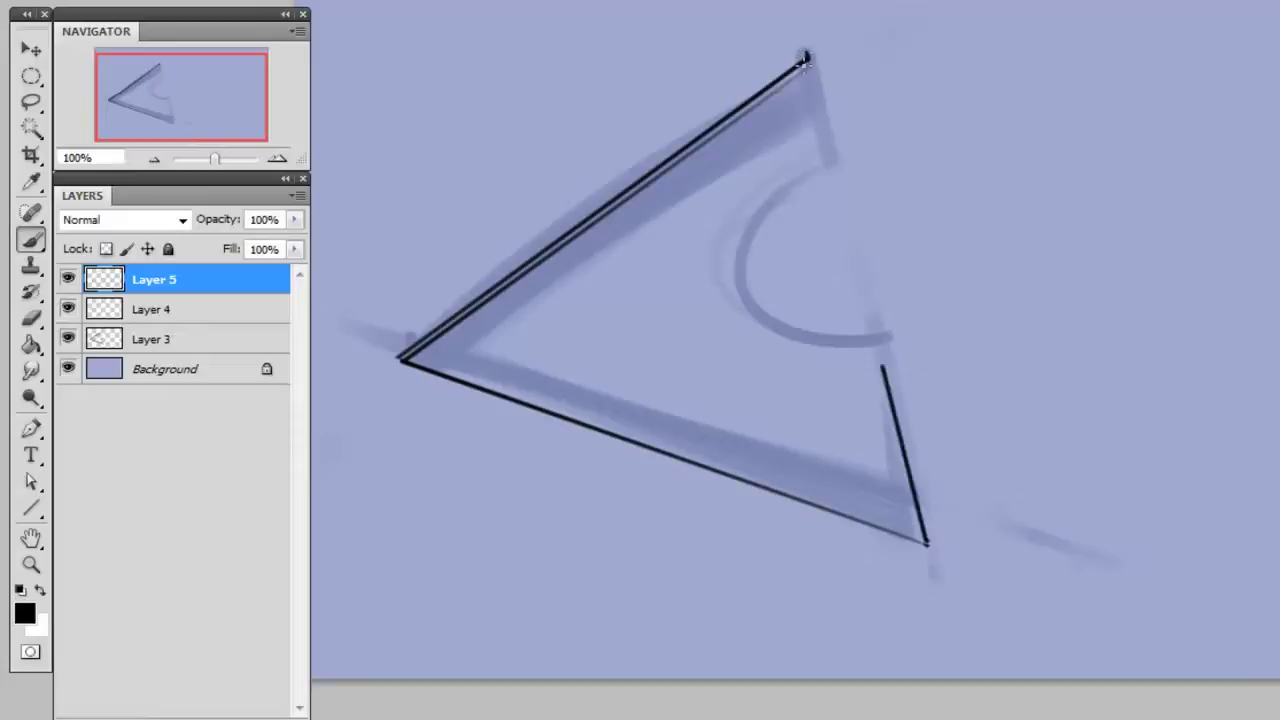
{"action": "key", "text": "e"}
{"action": "mouse_move", "coordinate": [806, 60]}
{"action": "left_mouse_down"}
{"action": "mouse_move", "coordinate": [873, 368]}
{"action": "mouse_move", "coordinate": [932, 524]}
{"action": "left_mouse_up"}
{"action": "left_click_drag", "start_coordinate": [940, 449], "coordinate": [817, 366]}
- Try tracing the notch curve freehand and adding straight edge segments from it to the upper and lower corners
{"action": "key", "text": "b"}
{"action": "left_click", "coordinate": [802, 457]}
{"action": "left_click", "coordinate": [769, 251], "text": "shift"}
{"action": "left_click_drag", "start_coordinate": [770, 293], "coordinate": [780, 335]}
{"action": "mouse_move", "coordinate": [742, 112]}
{"action": "left_mouse_down"}
{"action": "mouse_move", "coordinate": [700, 145]}
{"action": "mouse_move", "coordinate": [795, 280]}
{"action": "left_mouse_up"}
{"action": "left_click", "coordinate": [729, 119]}
{"action": "left_click", "coordinate": [705, 14], "text": "shift"}
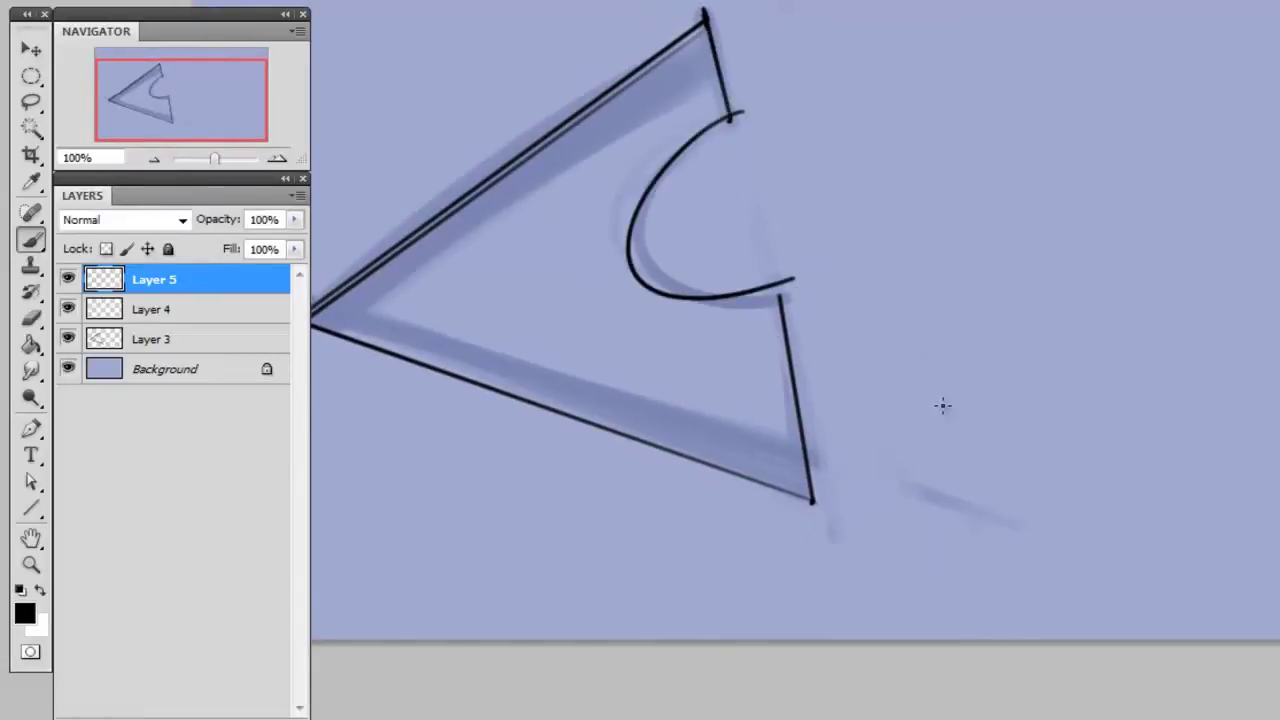
- Try drawing the right edge freehand on a new layer, running past both corners
{"action": "left_click_drag", "start_coordinate": [943, 406], "coordinate": [945, 431]}
{"action": "key", "text": "ctrl+shift+alt+n"}
{"action": "mouse_move", "coordinate": [698, 2]}
{"action": "left_mouse_down"}
{"action": "mouse_move", "coordinate": [788, 380]}
{"action": "mouse_move", "coordinate": [824, 636]}
{"action": "left_mouse_up"}
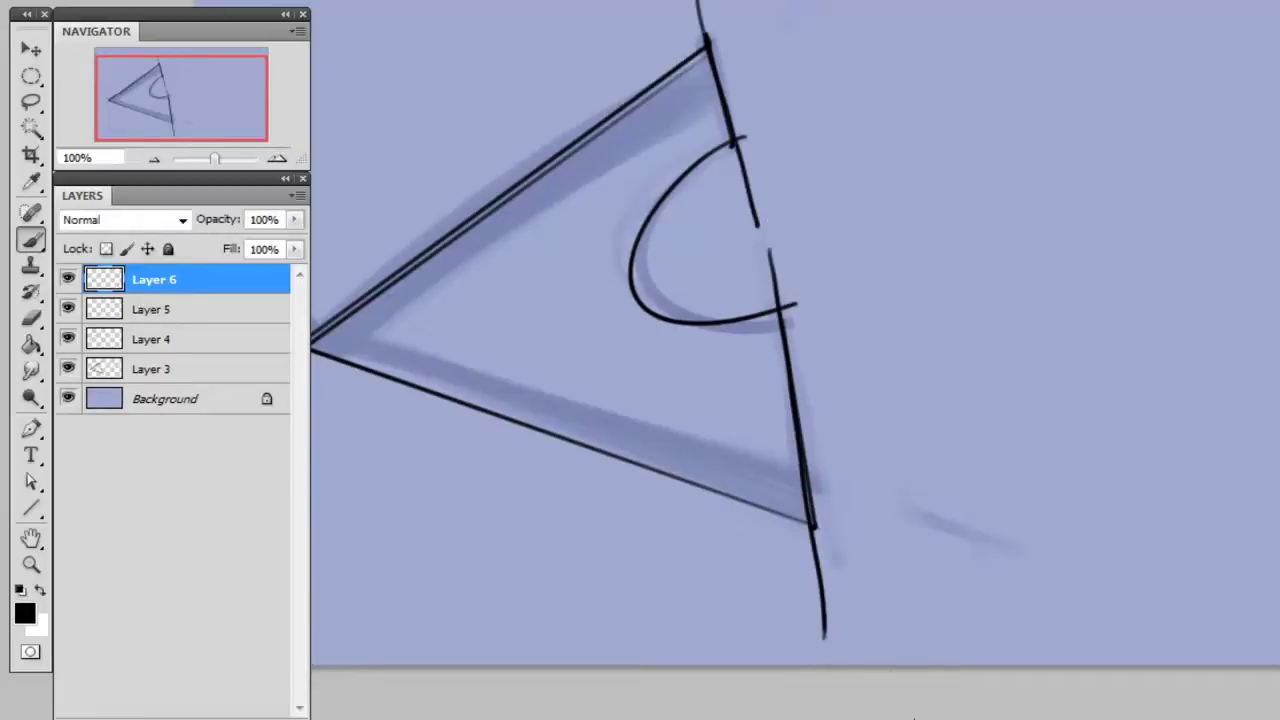
- Undo the strokes back to the lower line and redraw the straight right edge from the lower to the upper corner
{"action": "key", "text": "ctrl+alt+z"}
{"action": "key", "text": "ctrl+alt+z"}
{"action": "key", "text": "ctrl+alt+z"}
{"action": "key", "text": "ctrl+alt+z"}
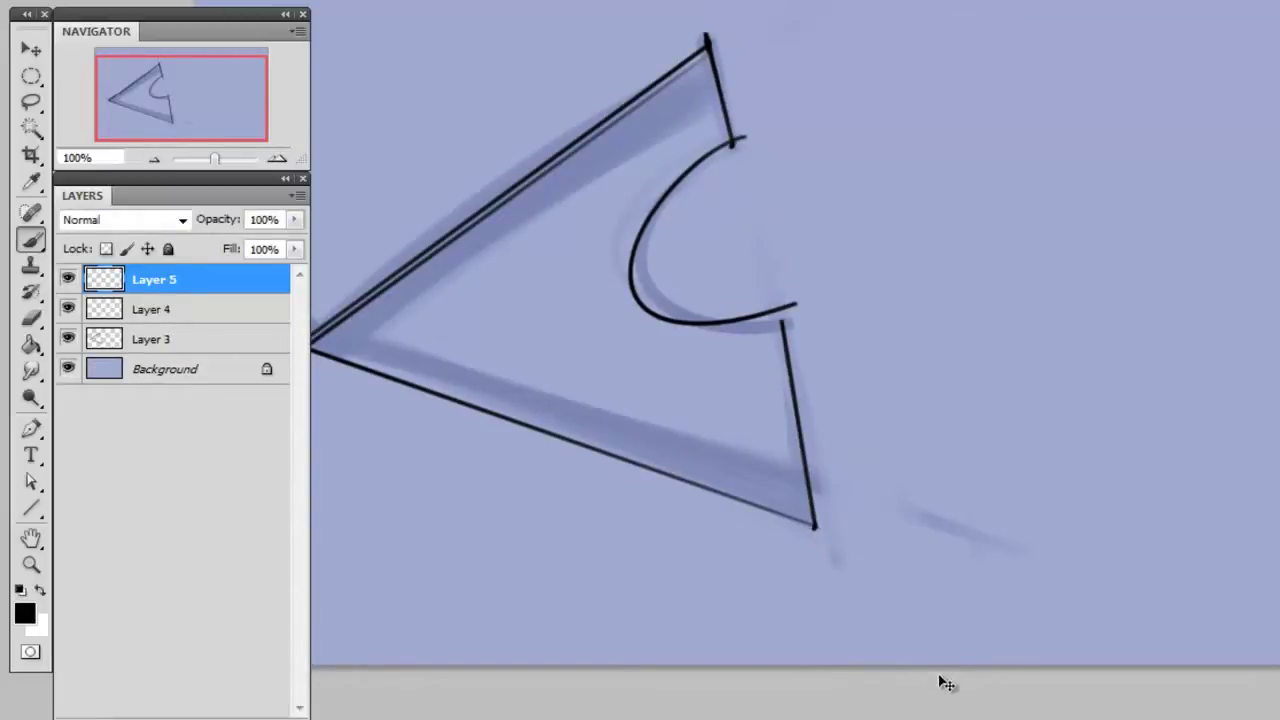
{"action": "key", "text": "ctrl+alt+z"}
{"action": "key", "text": "ctrl+alt+z"}
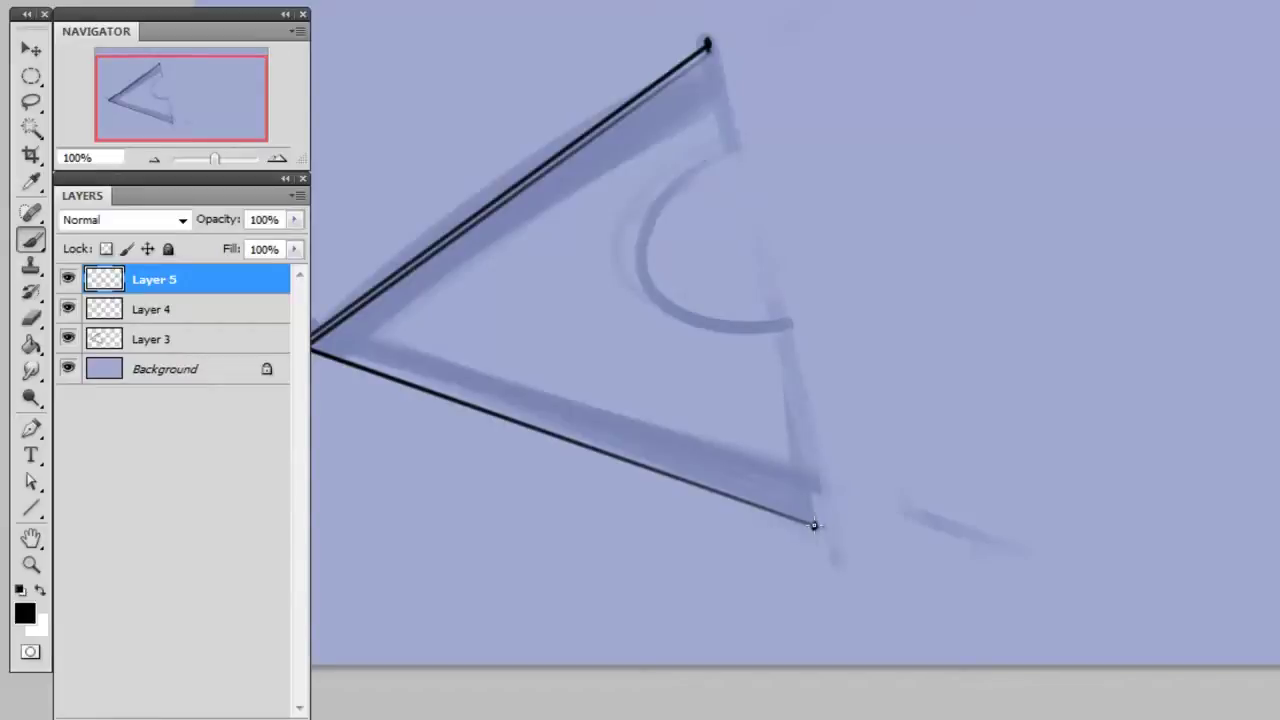
{"action": "left_click", "coordinate": [705, 42], "text": "shift"}
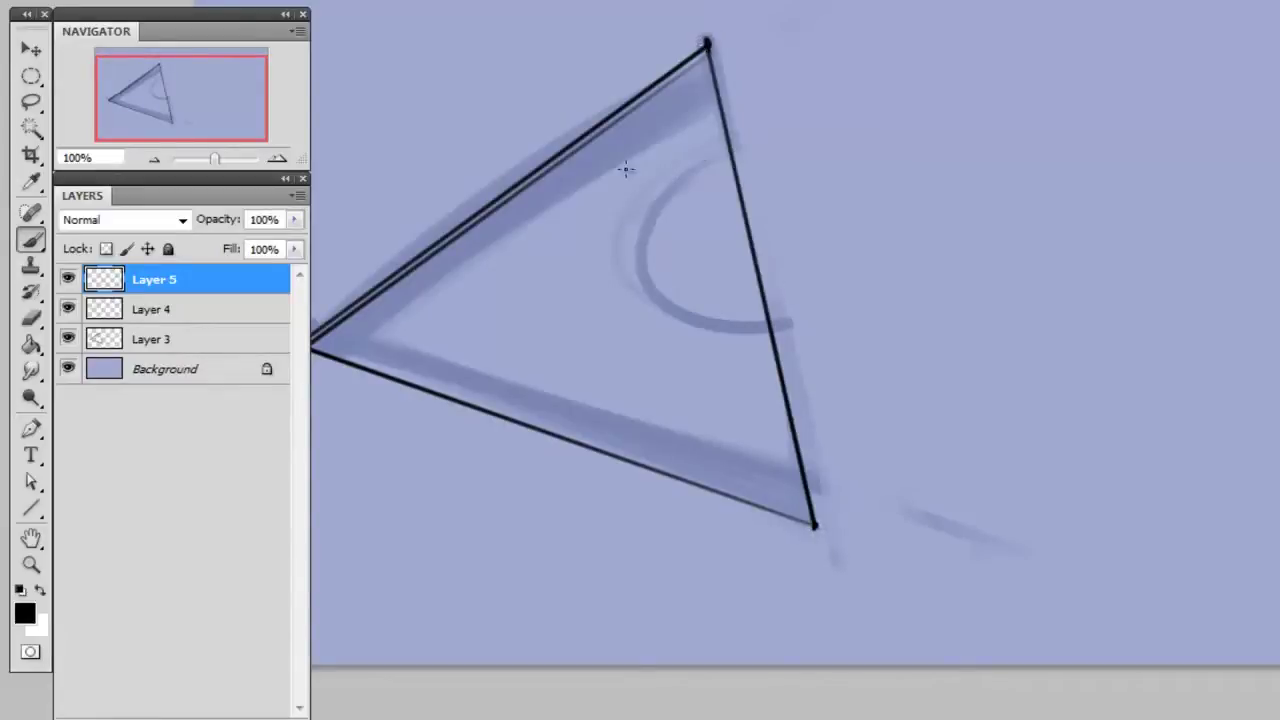
- Try a freehand notch curve on a new layer, erasing the Layer 5 edge inside it, and undo both
{"action": "left_click", "coordinate": [252, 718]}
{"action": "mouse_move", "coordinate": [762, 141]}
{"action": "left_mouse_down"}
{"action": "mouse_move", "coordinate": [673, 172]}
{"action": "mouse_move", "coordinate": [858, 298]}
{"action": "left_mouse_up"}
{"action": "left_click", "coordinate": [285, 312]}
{"action": "key", "text": "e"}
{"action": "mouse_move", "coordinate": [726, 190]}
{"action": "left_mouse_down"}
{"action": "mouse_move", "coordinate": [731, 163]}
{"action": "mouse_move", "coordinate": [754, 277]}
{"action": "mouse_move", "coordinate": [760, 291]}
{"action": "mouse_move", "coordinate": [779, 284]}
{"action": "left_mouse_up"}
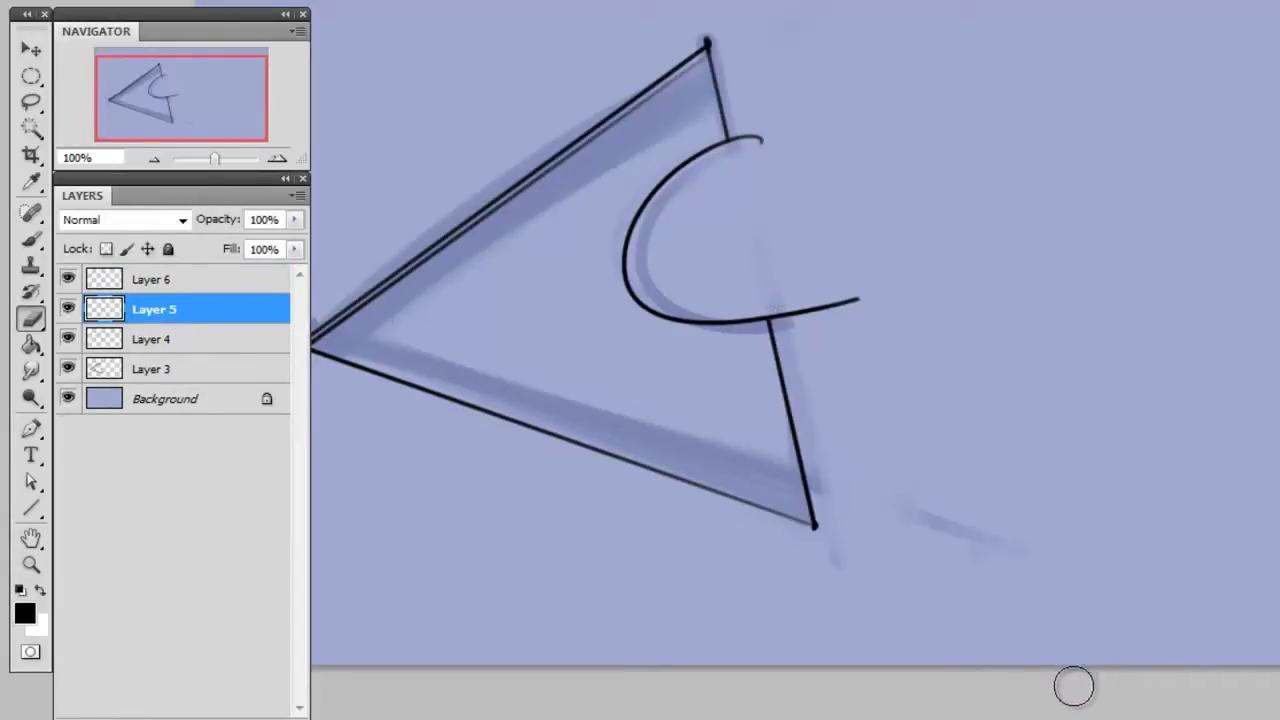
{"action": "key", "text": "ctrl+alt+z"}
{"action": "key", "text": "ctrl+alt+z"}
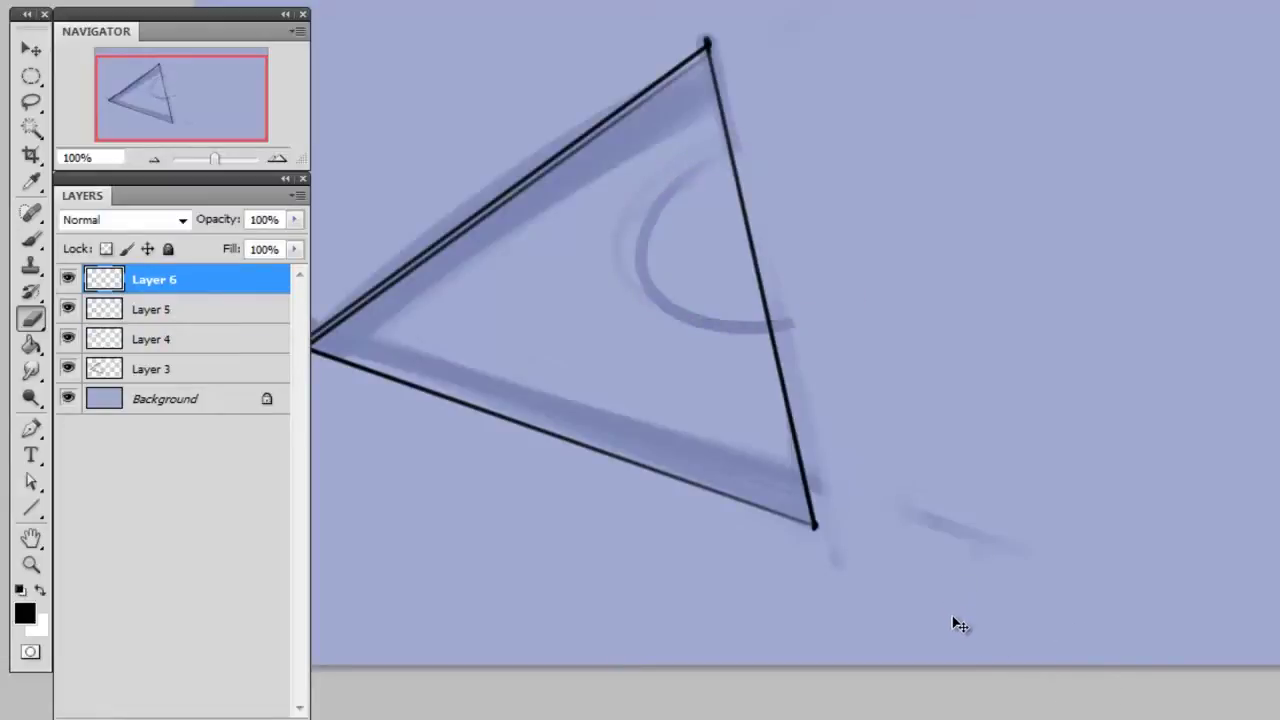
- Add a new layer and make an elliptical selection that follows the sketch's notch curve
{"action": "left_click", "coordinate": [270, 716]}
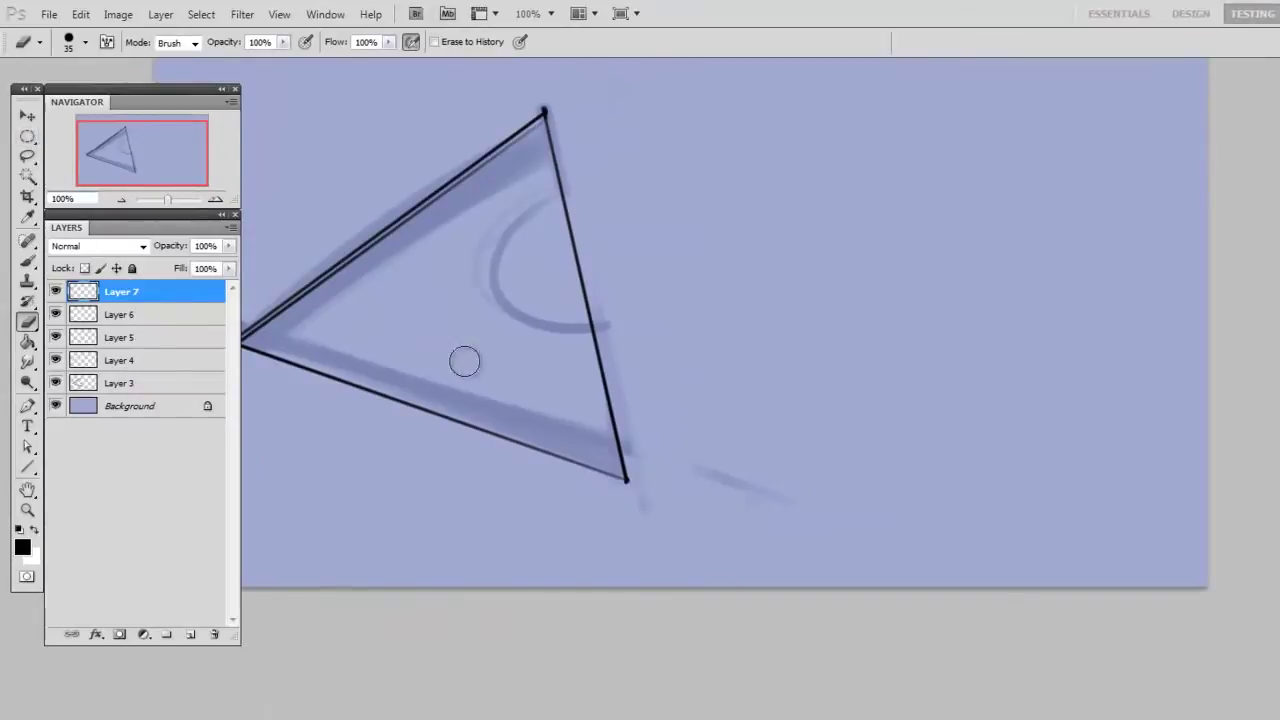
{"action": "left_click", "coordinate": [190, 634]}
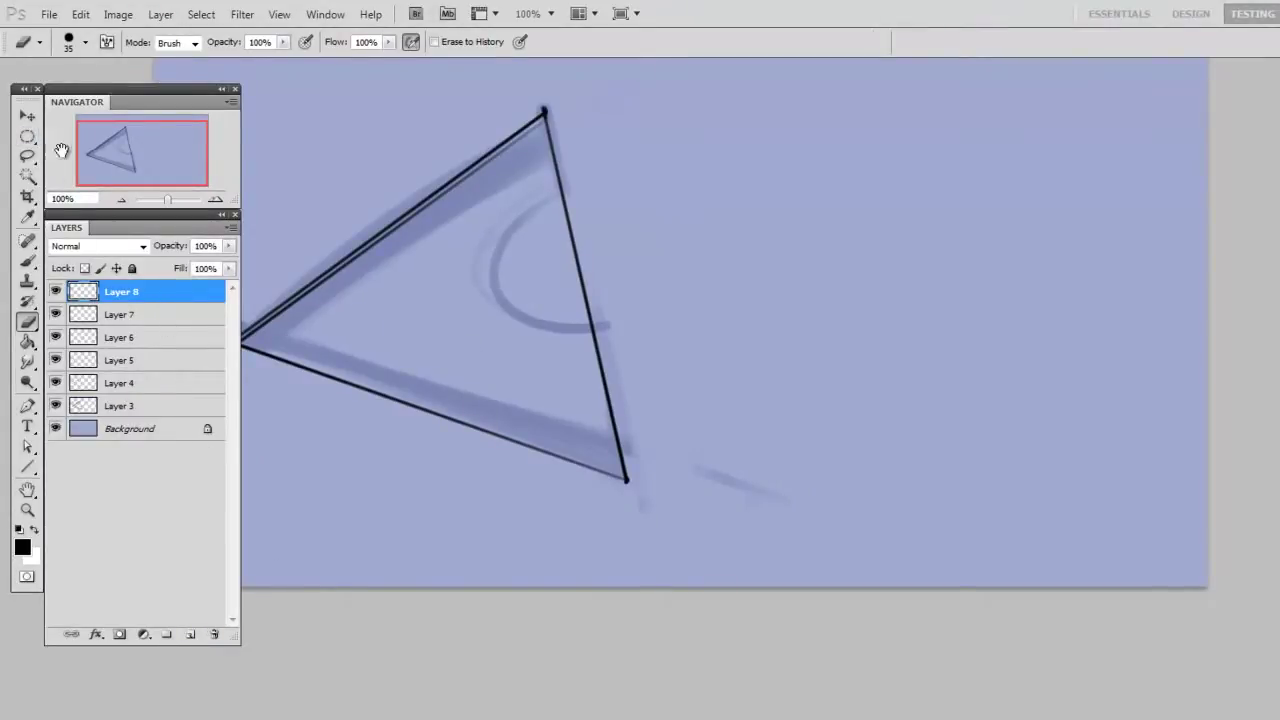
{"action": "left_click", "coordinate": [27, 136]}
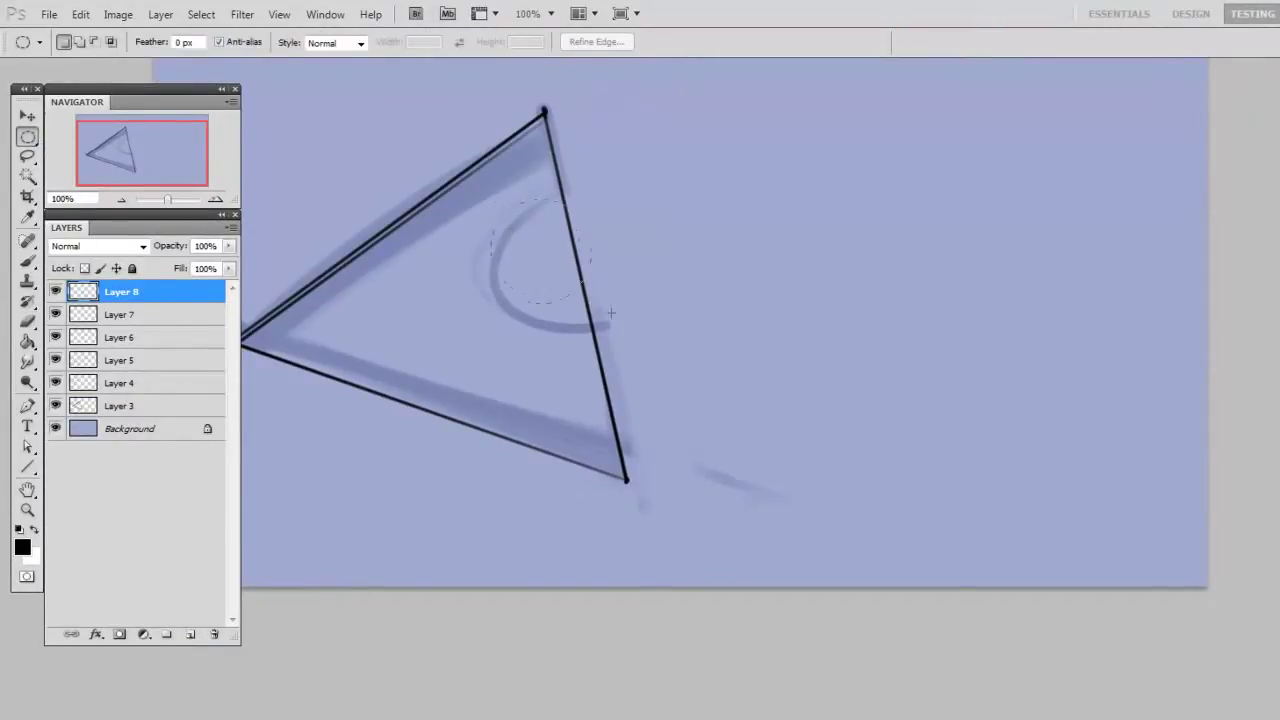
{"action": "left_click_drag", "start_coordinate": [689, 333], "coordinate": [689, 333]}
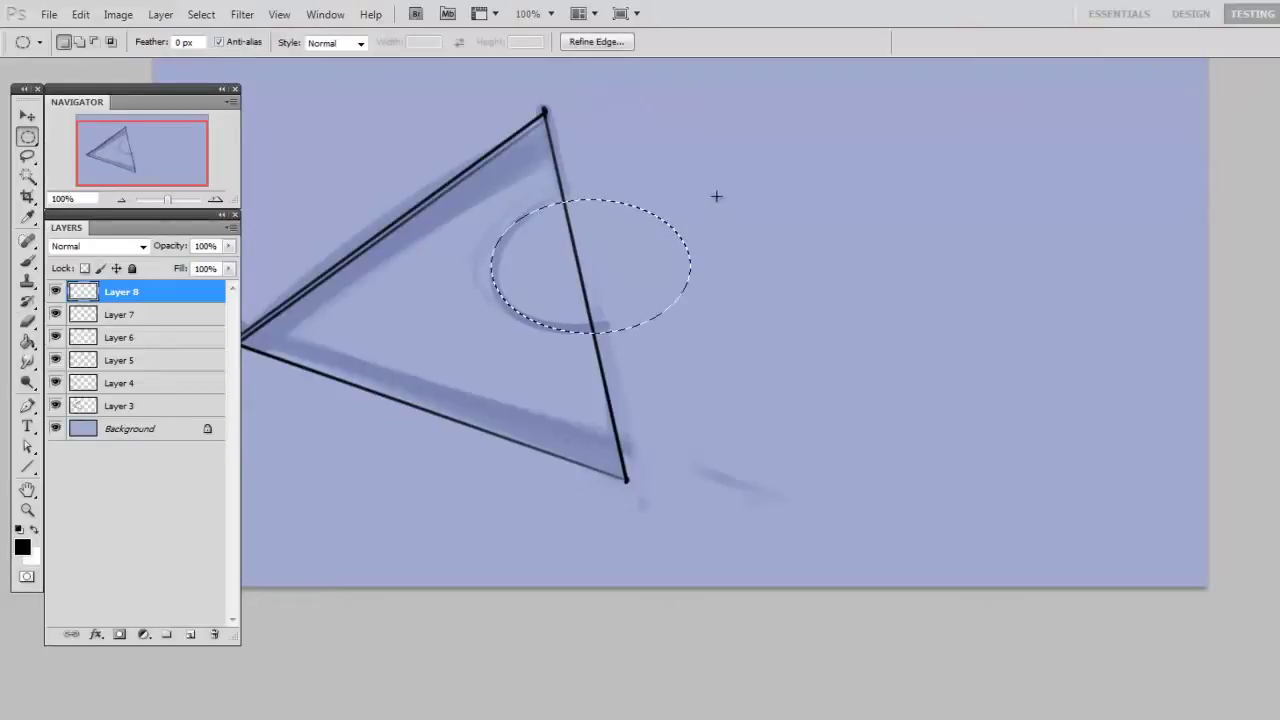
- Stroke the elliptical selection with a 2 px black line, centred at 100% opacity, and deselect it
{"action": "left_click", "coordinate": [81, 14]}
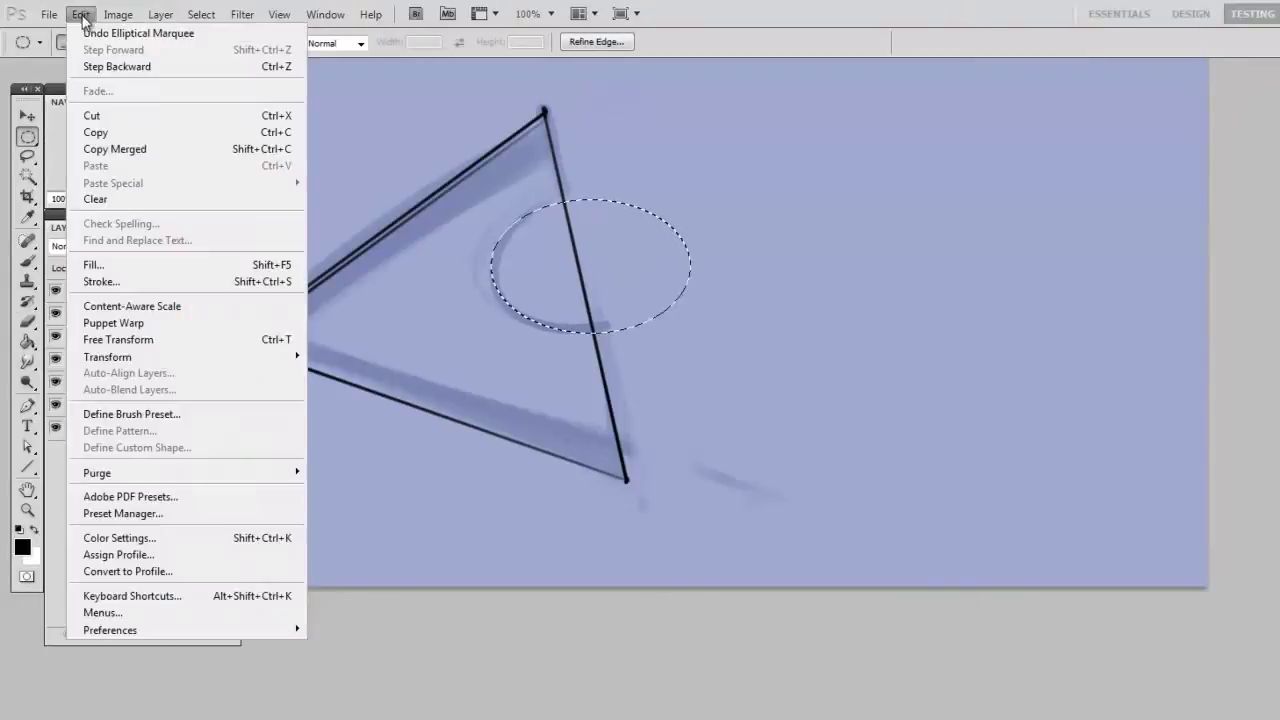
{"action": "left_click", "coordinate": [150, 281]}
{"action": "left_click_drag", "start_coordinate": [829, 282], "coordinate": [835, 265]}
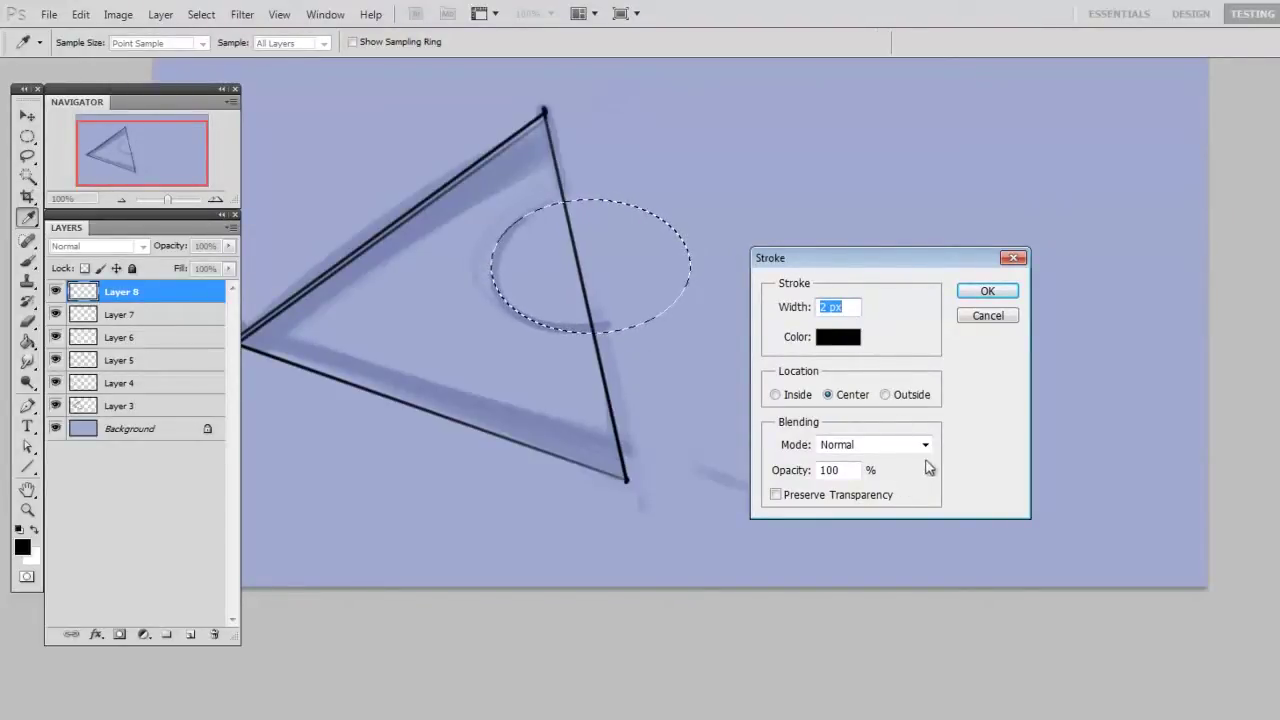
{"action": "left_click", "coordinate": [988, 291]}
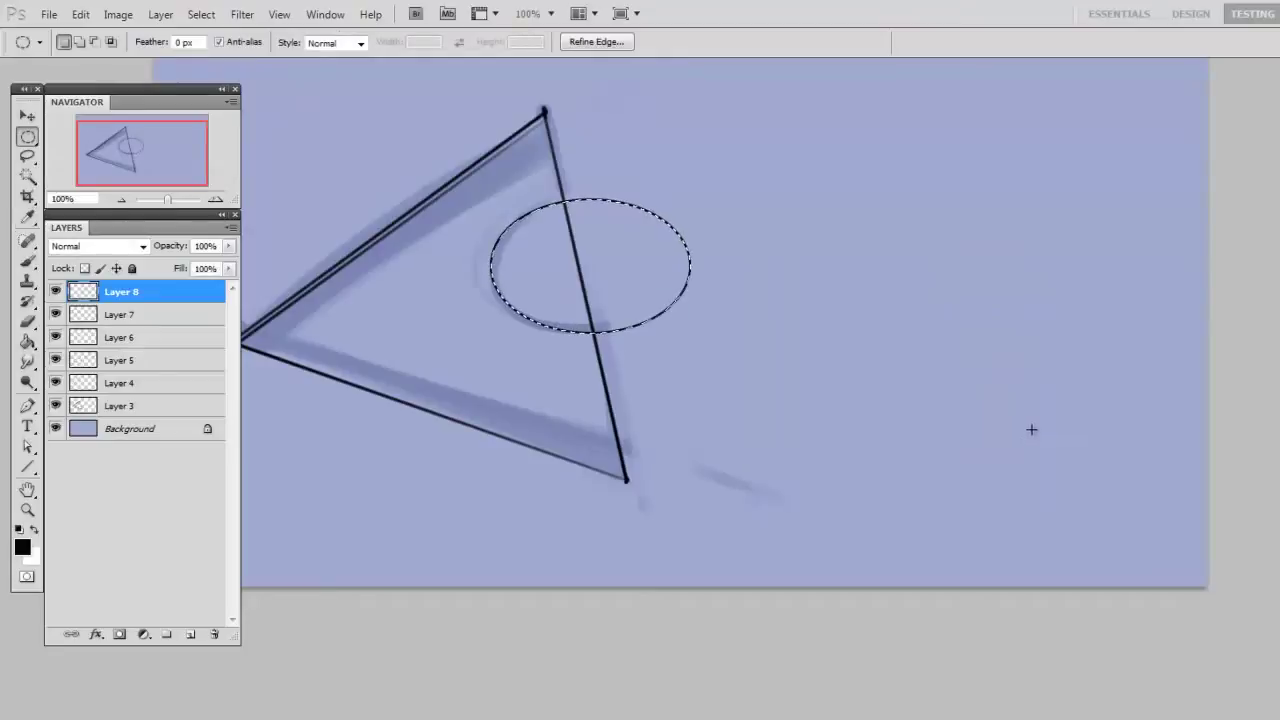
{"action": "key", "text": "ctrl+d"}
- Fit the ellipse to the notch curve by moving it, rotating it about -13.7° and scaling its height to about 108%
{"action": "key", "text": "v"}
{"action": "left_click_drag", "start_coordinate": [706, 334], "coordinate": [727, 396]}
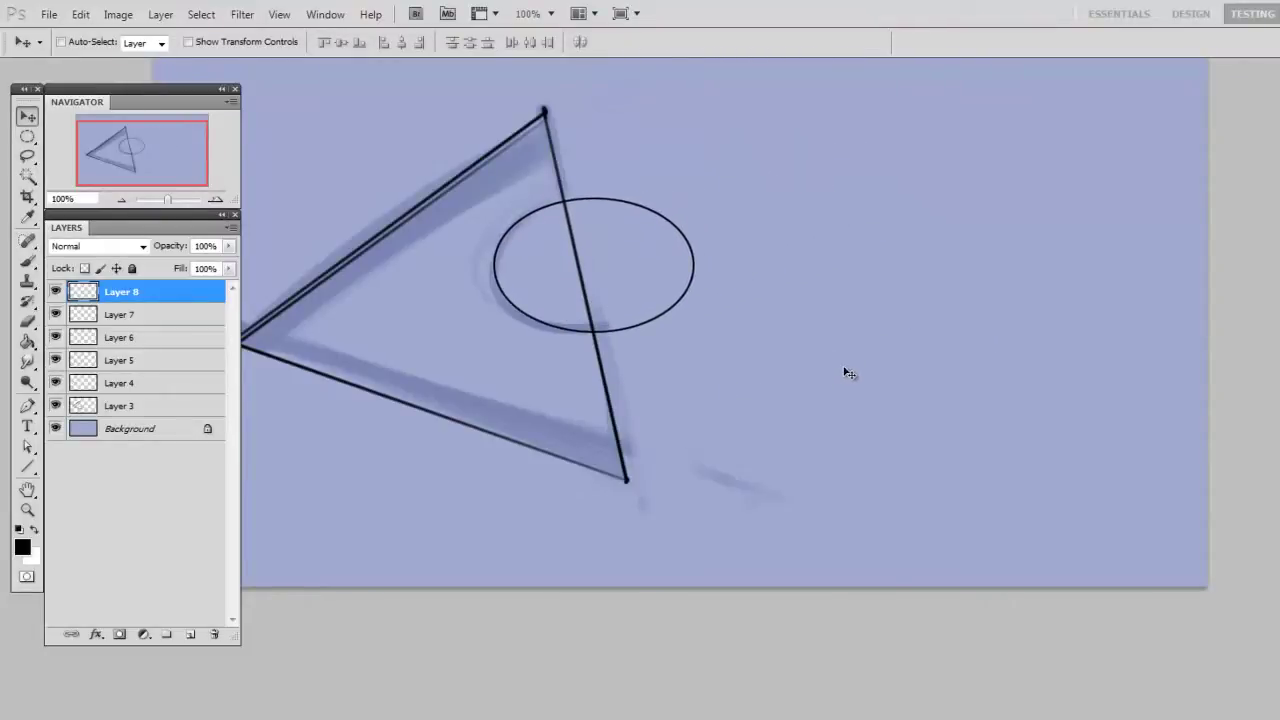
{"action": "key", "text": "ctrl+t"}
{"action": "left_click_drag", "start_coordinate": [777, 383], "coordinate": [794, 337]}
{"action": "left_click_drag", "start_coordinate": [567, 197], "coordinate": [566, 186]}
{"action": "left_click_drag", "start_coordinate": [637, 289], "coordinate": [638, 293]}
{"action": "left_click_drag", "start_coordinate": [714, 283], "coordinate": [741, 277]}
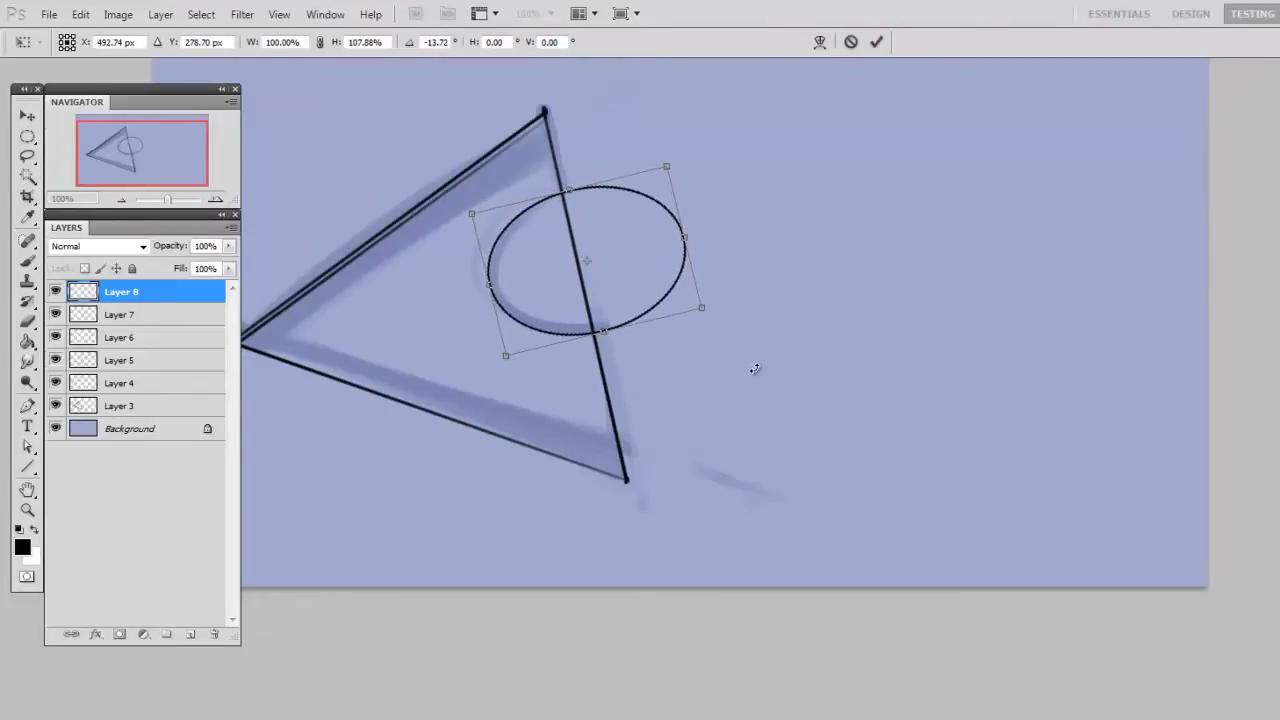
{"action": "key", "text": "Return"}
- Erase the ellipse's part outside the triangle and the Layer 5 edge inside the notch
{"action": "key", "text": "e"}
{"action": "mouse_move", "coordinate": [645, 314]}
{"action": "left_mouse_down"}
{"action": "mouse_move", "coordinate": [657, 309]}
{"action": "mouse_move", "coordinate": [682, 238]}
{"action": "mouse_move", "coordinate": [637, 190]}
{"action": "mouse_move", "coordinate": [581, 197]}
{"action": "left_mouse_up"}
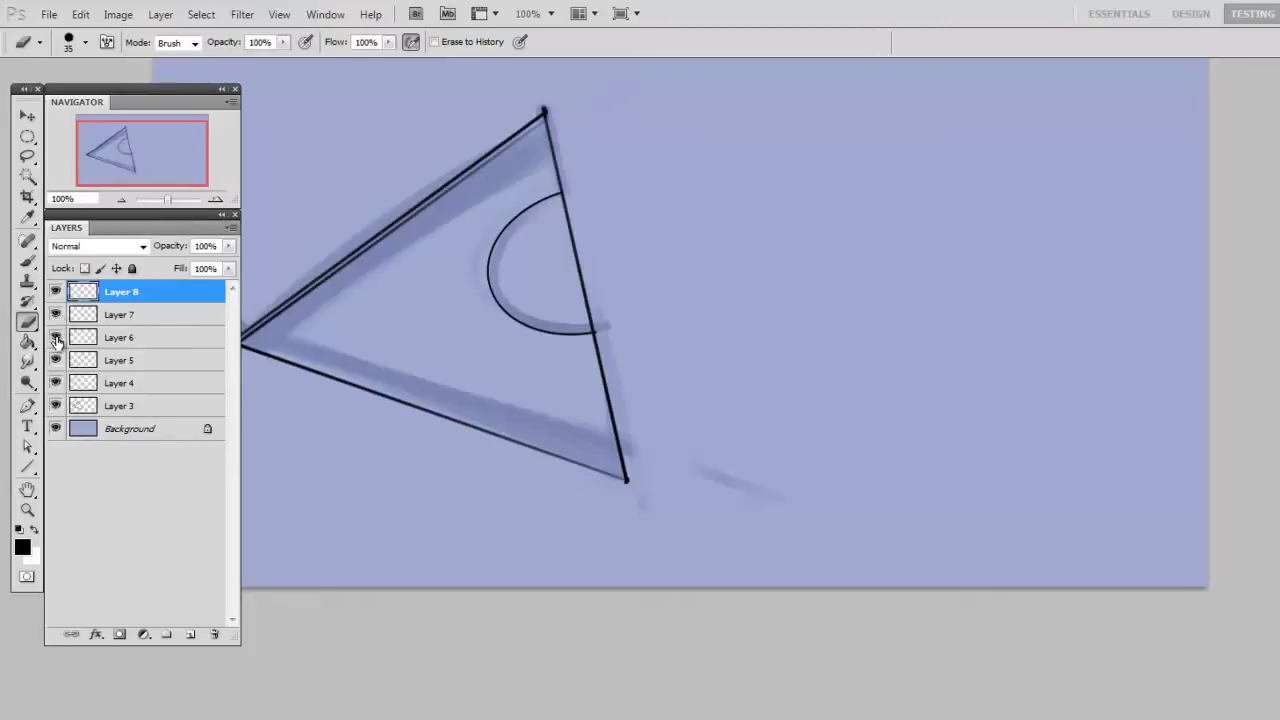
{"action": "left_click", "coordinate": [95, 358]}
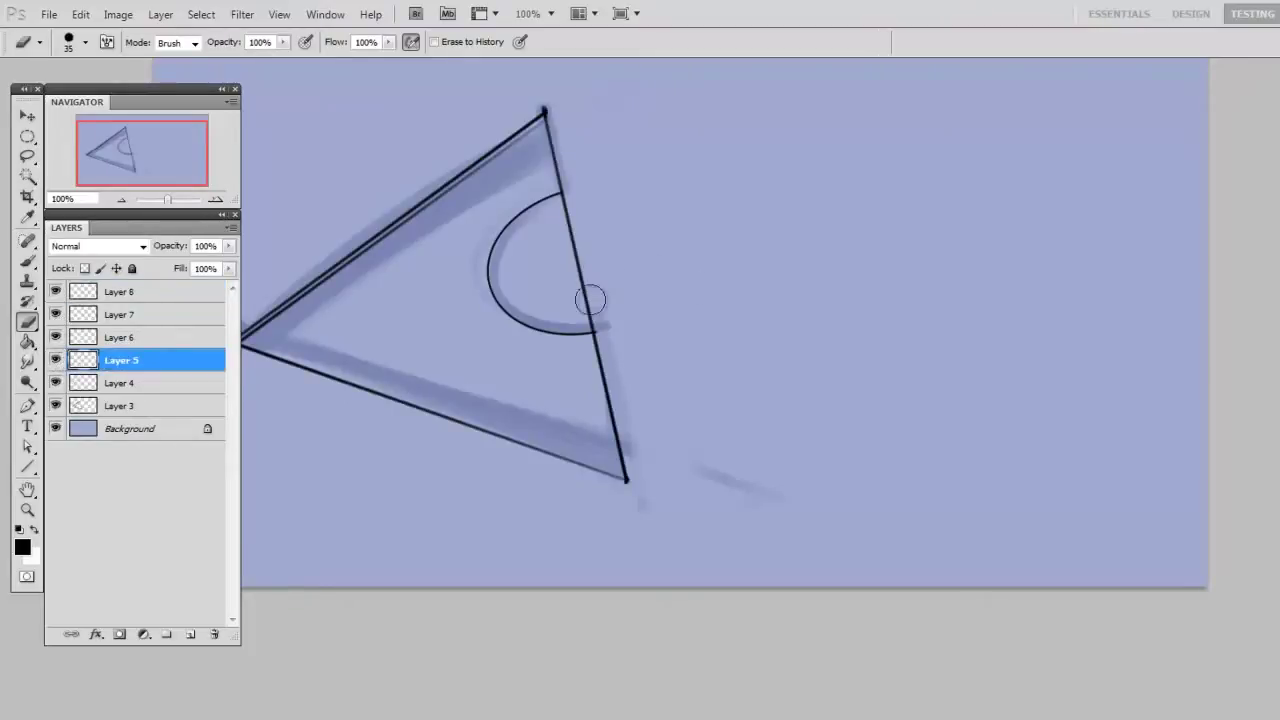
{"action": "left_click_drag", "start_coordinate": [587, 303], "coordinate": [566, 210]}
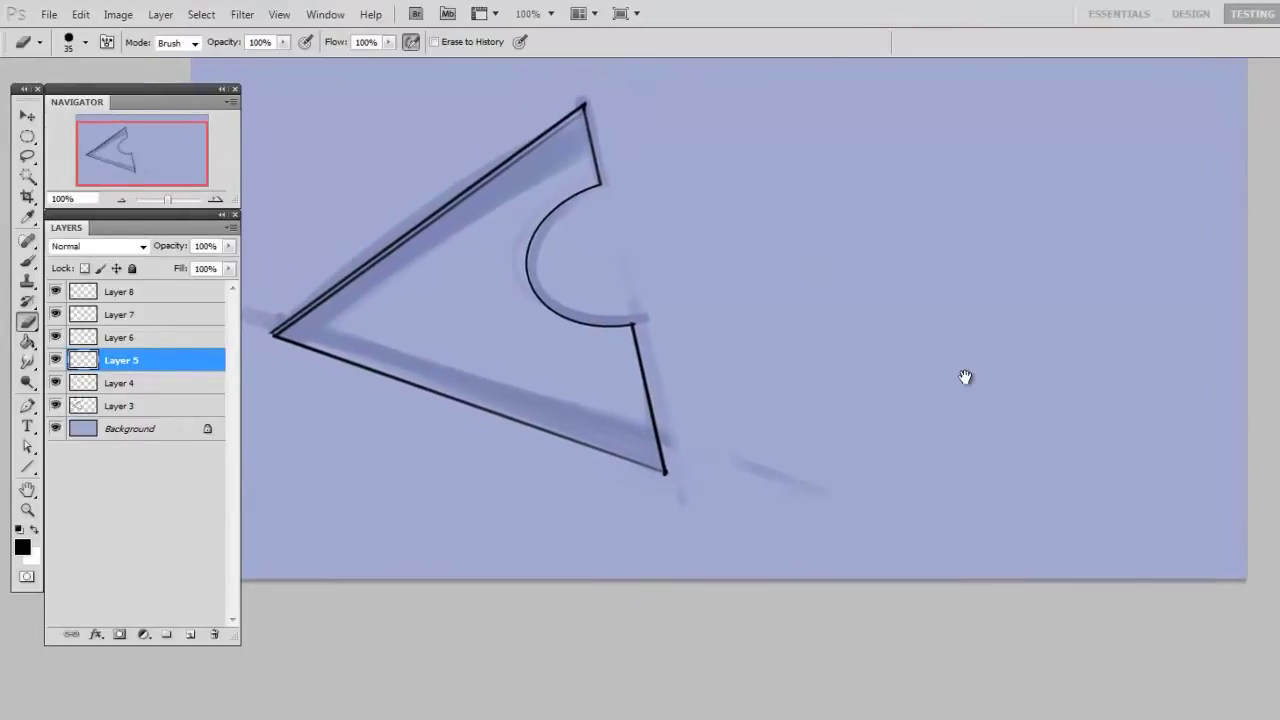
- Merge Layers 4 to 8 into a single layer and move the line art to the right of the sketch
{"action": "left_click", "coordinate": [148, 292]}
{"action": "left_click", "coordinate": [165, 360], "text": "shift"}
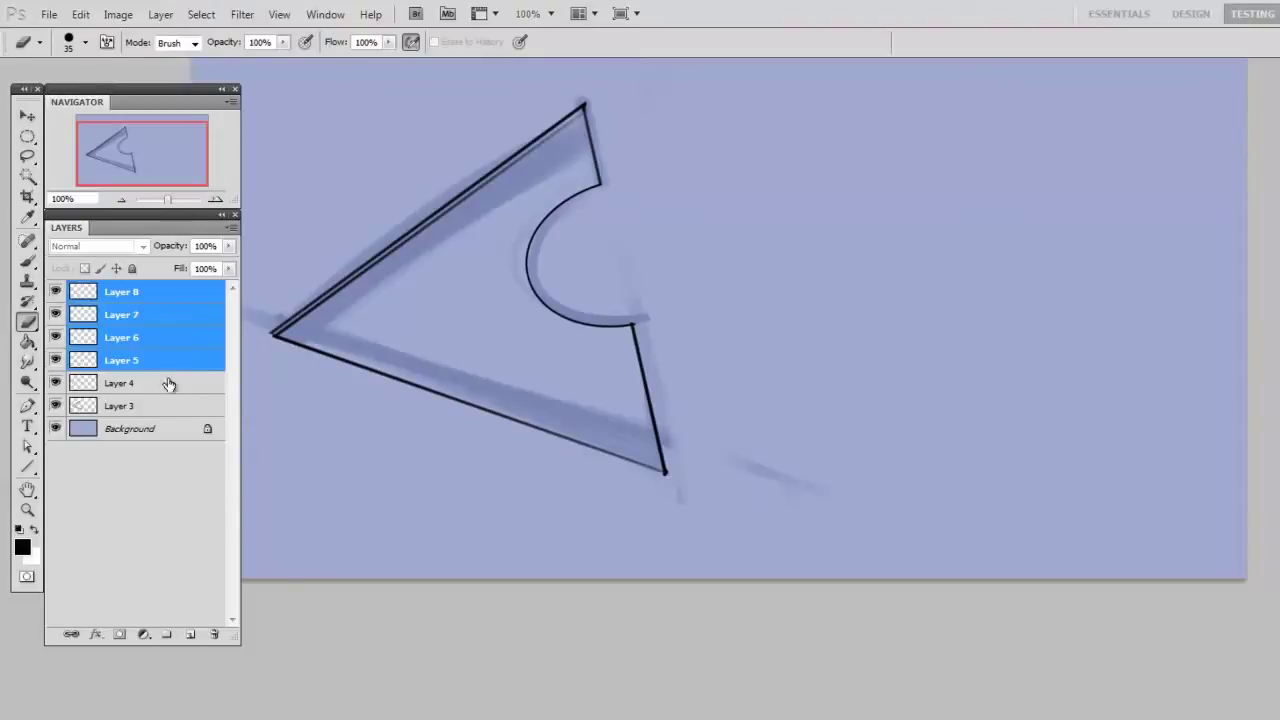
{"action": "key", "text": "Delete"}
{"action": "left_click", "coordinate": [56, 292]}
{"action": "left_click", "coordinate": [56, 292]}
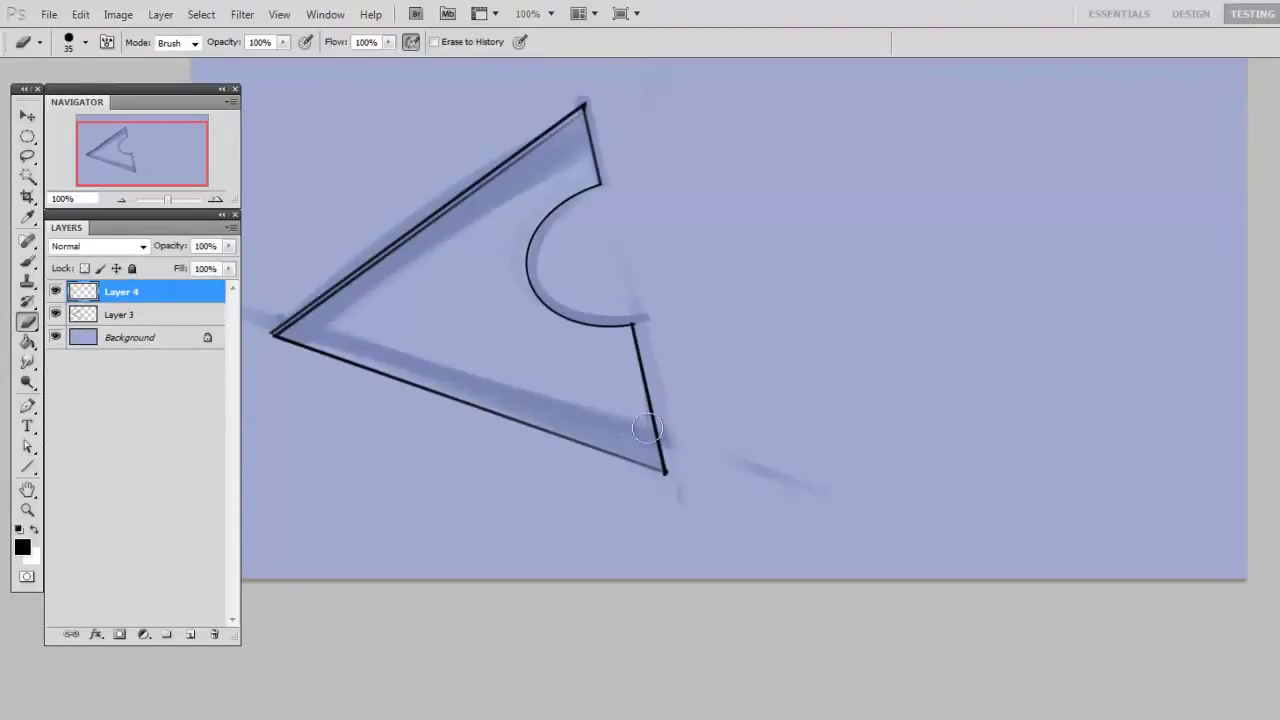
{"action": "key", "text": "v"}
{"action": "left_click_drag", "start_coordinate": [546, 417], "coordinate": [1014, 406]}
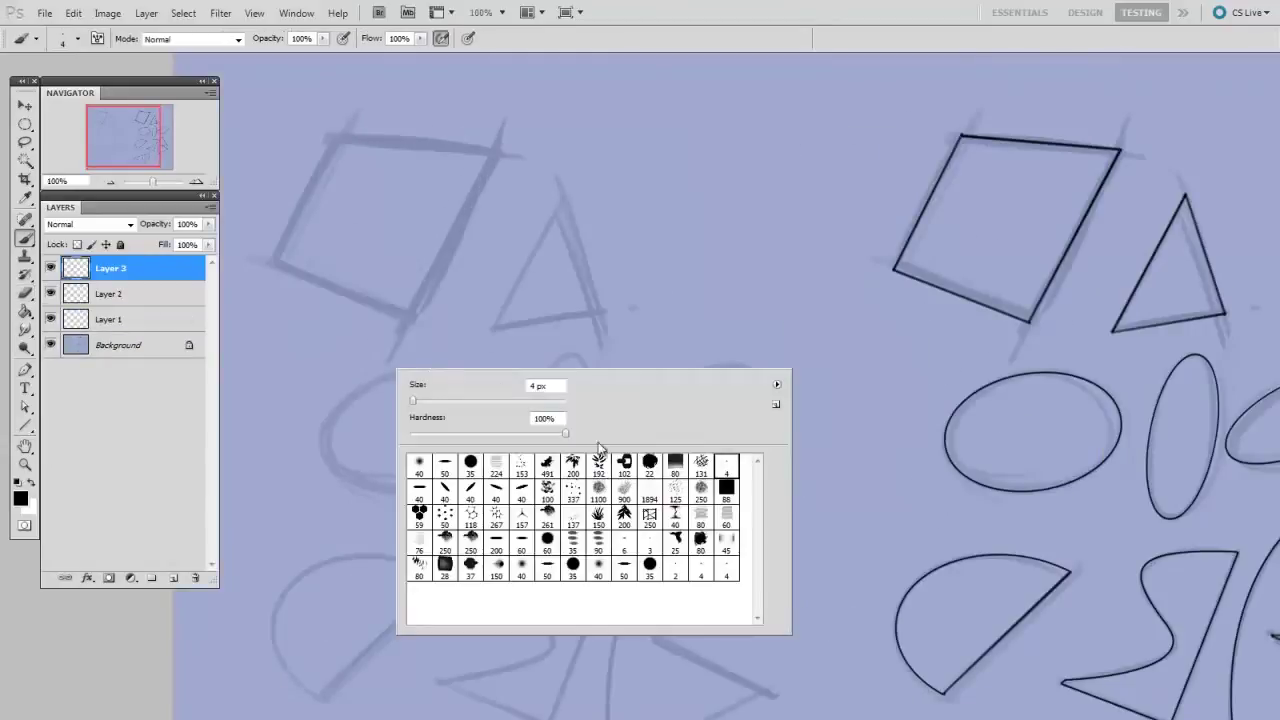
- Trace the uninked quadrilateral sketch on Layer 3 with four connected straight lines using the 4 px brush
{"action": "key", "text": "Escape"}
{"action": "left_click_drag", "start_coordinate": [354, 370], "coordinate": [352, 369]}
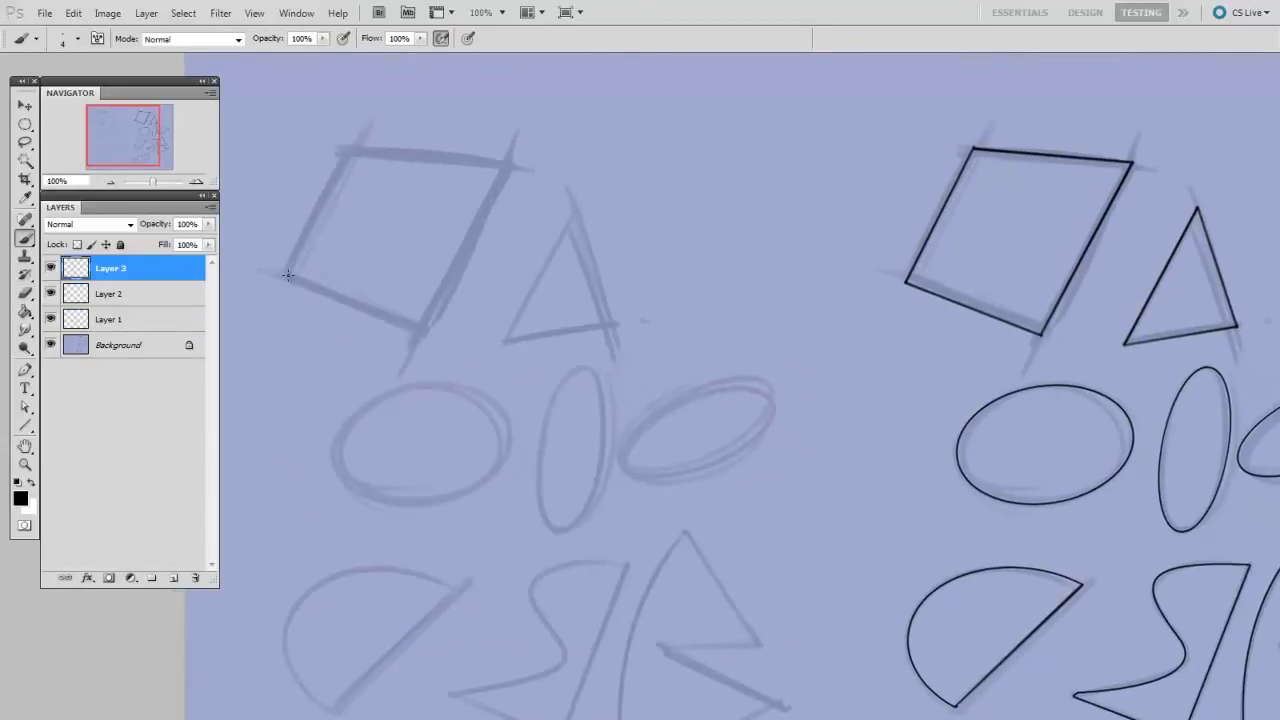
{"action": "left_click", "coordinate": [345, 152], "text": "shift"}
{"action": "left_click", "coordinate": [511, 162], "text": "shift"}
{"action": "left_click", "coordinate": [420, 335], "text": "shift"}
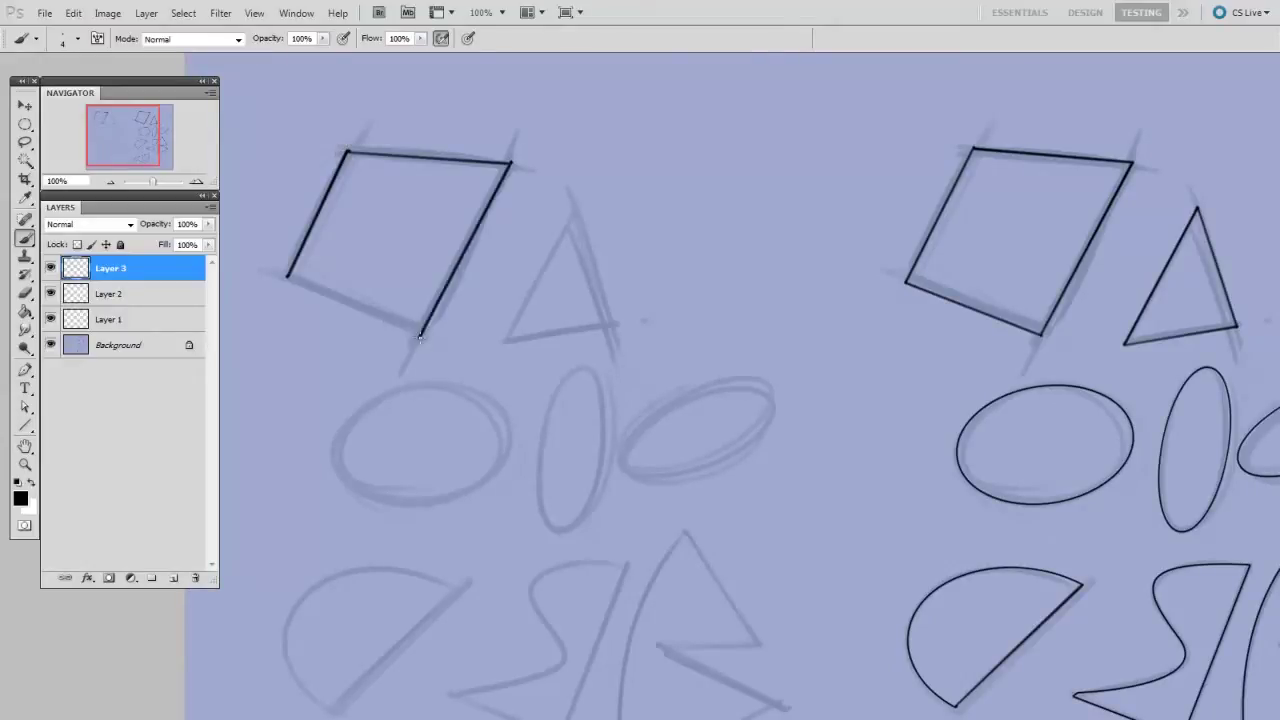
{"action": "left_click", "coordinate": [289, 277], "text": "shift"}
{"action": "scroll", "coordinate": [680, 332], "scroll_direction": "down", "scroll_amount": 2}
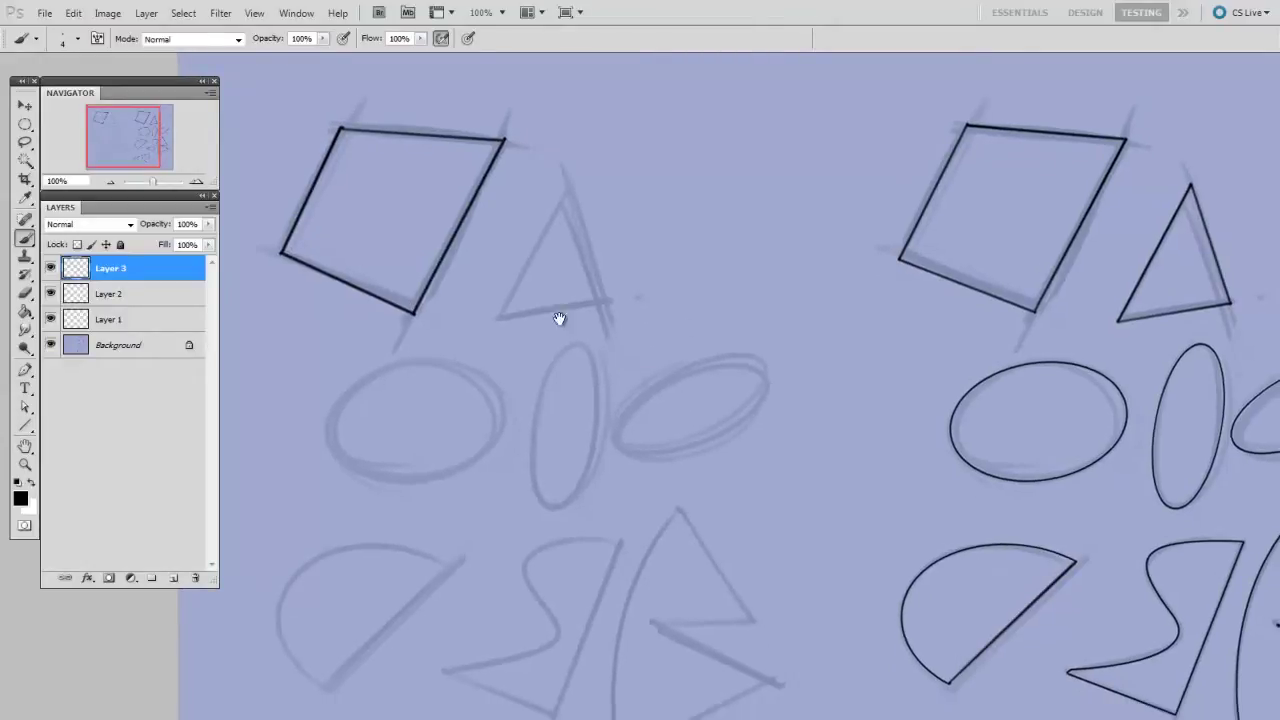
- Ink the triangle sketch with three connected straight brush lines
{"action": "left_click", "coordinate": [562, 181], "text": "shift"}
{"action": "left_click", "coordinate": [604, 298], "text": "shift"}
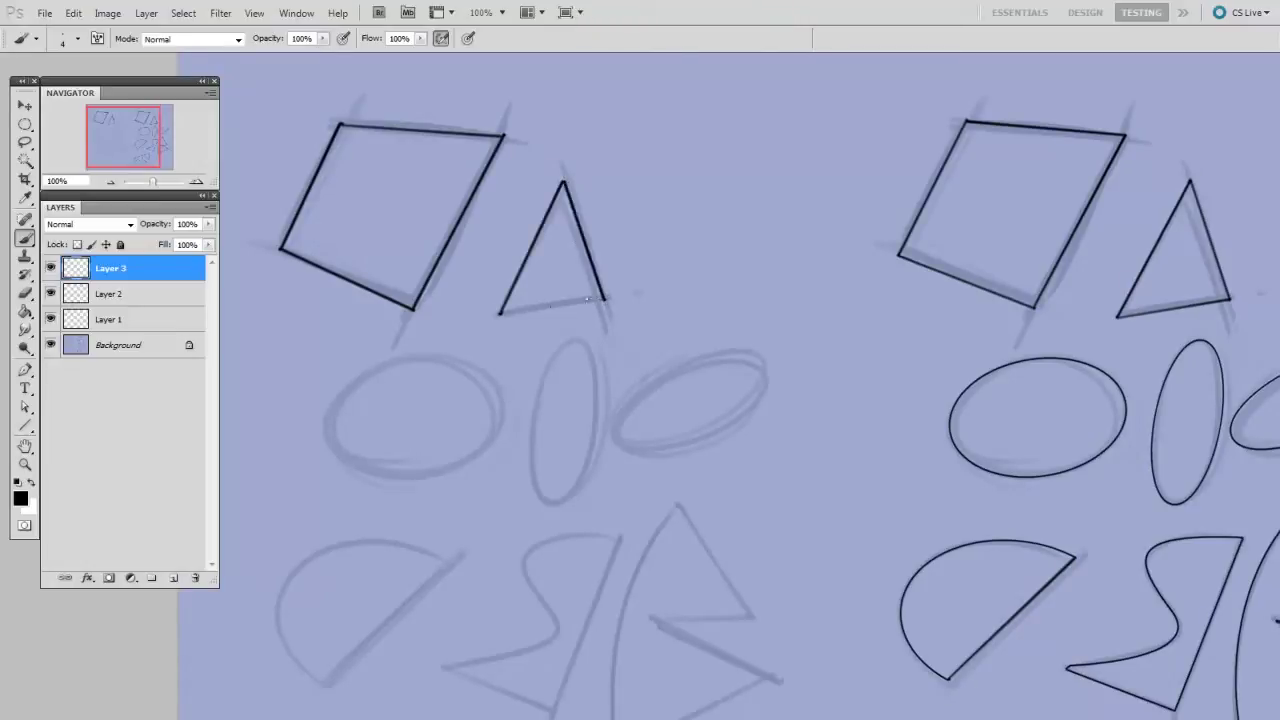
{"action": "left_click", "coordinate": [499, 313], "text": "shift"}
- On a new layer, make an elliptical selection around the tall narrow ellipse sketch, stroke it in black and deselect
{"action": "scroll", "coordinate": [694, 251], "scroll_direction": "down", "scroll_amount": 3}
{"action": "key", "text": "ctrl+shift+alt+n"}
{"action": "key", "text": "m"}
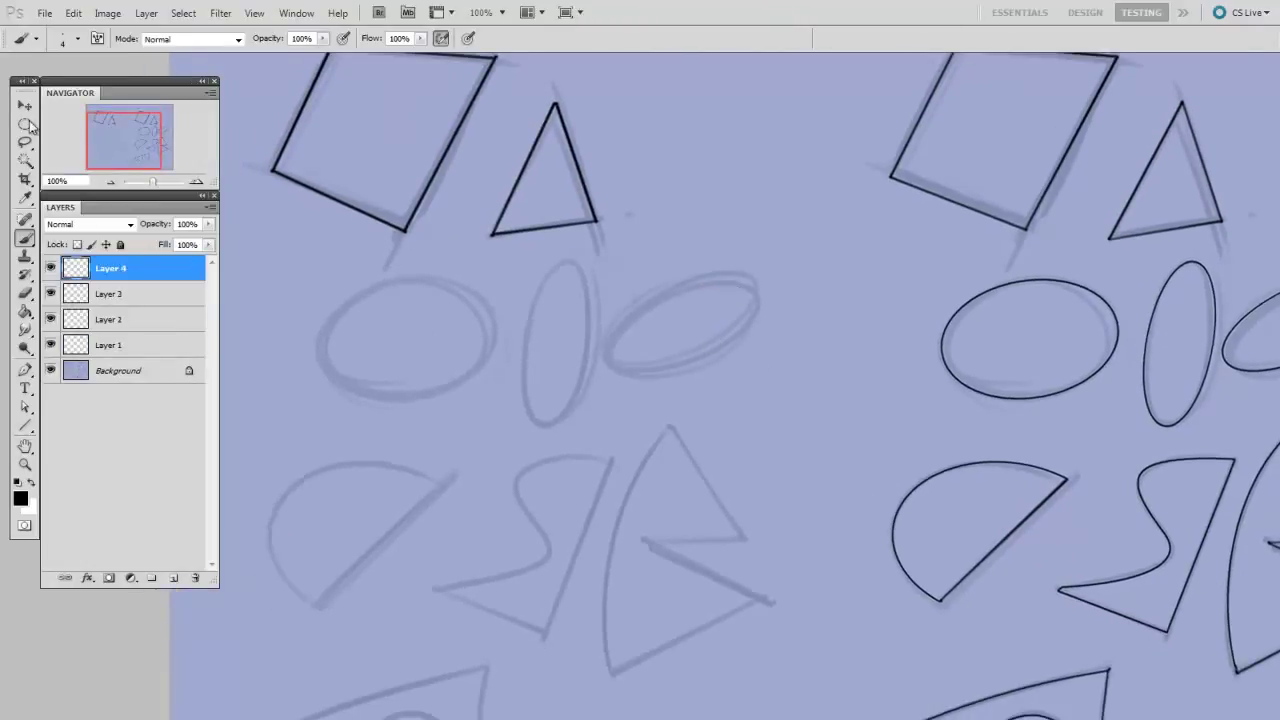
{"action": "left_click_drag", "start_coordinate": [409, 327], "coordinate": [484, 390]}
{"action": "left_click_drag", "start_coordinate": [808, 431], "coordinate": [788, 413]}
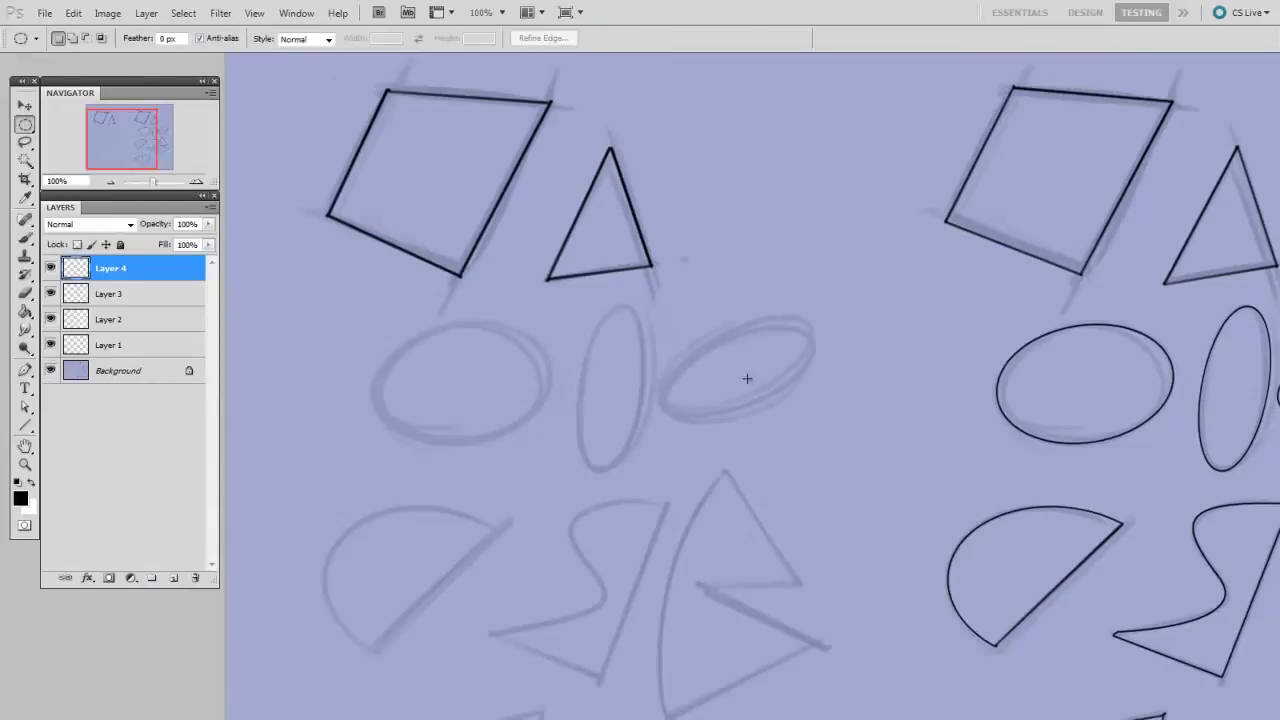
{"action": "left_click_drag", "start_coordinate": [572, 303], "coordinate": [647, 476]}
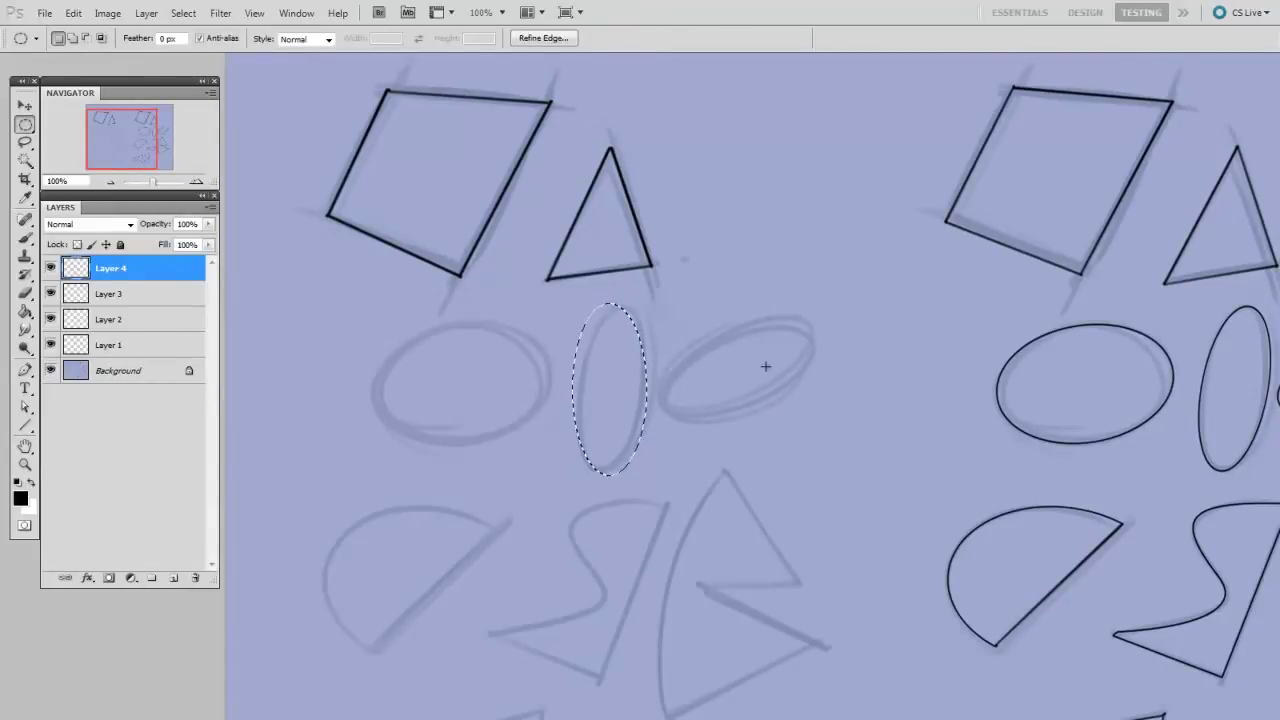
{"action": "key", "text": "alt+e"}
{"action": "key", "text": "s"}
{"action": "left_click", "coordinate": [891, 271]}
{"action": "key", "text": "ctrl+d"}
- Fit the stroked tall ellipse to its sketch by moving it, rotating it slightly clockwise and narrowing it
{"action": "key", "text": "v"}
{"action": "left_click_drag", "start_coordinate": [649, 447], "coordinate": [645, 443]}
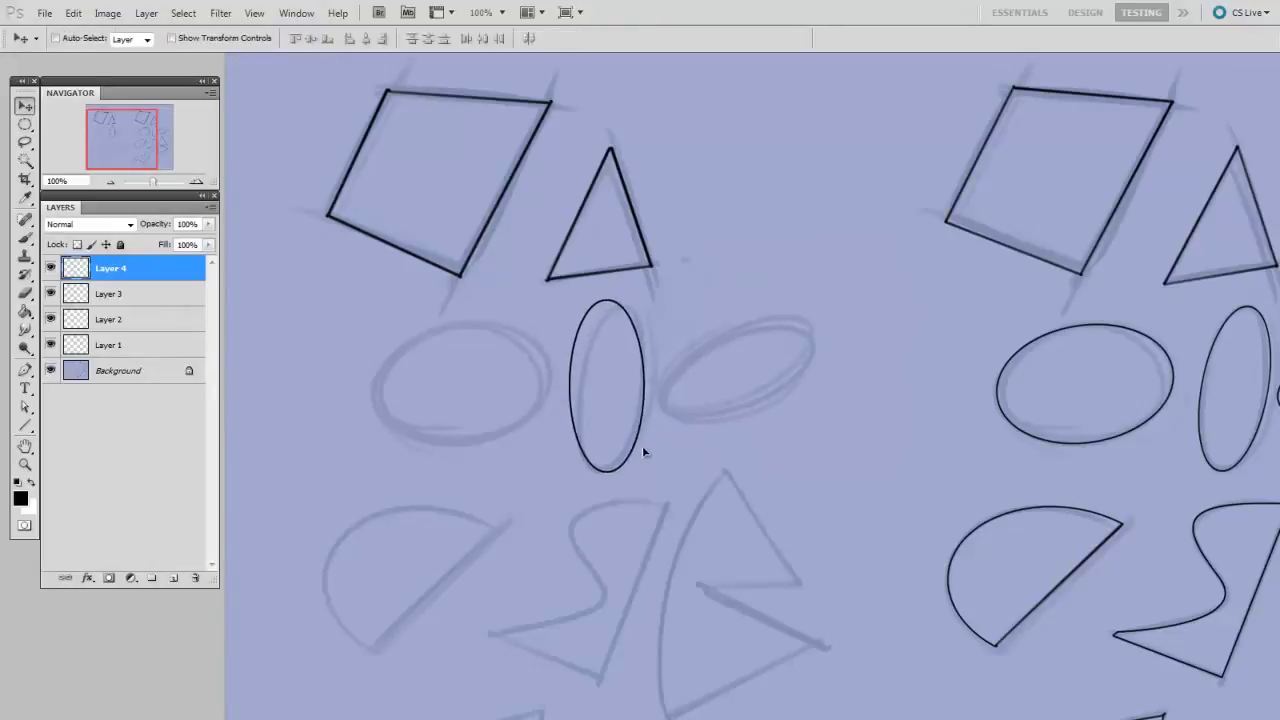
{"action": "key", "text": "ctrl+t"}
{"action": "left_click_drag", "start_coordinate": [757, 368], "coordinate": [758, 389]}
{"action": "left_click_drag", "start_coordinate": [568, 381], "coordinate": [578, 381]}
{"action": "key", "text": "Return"}
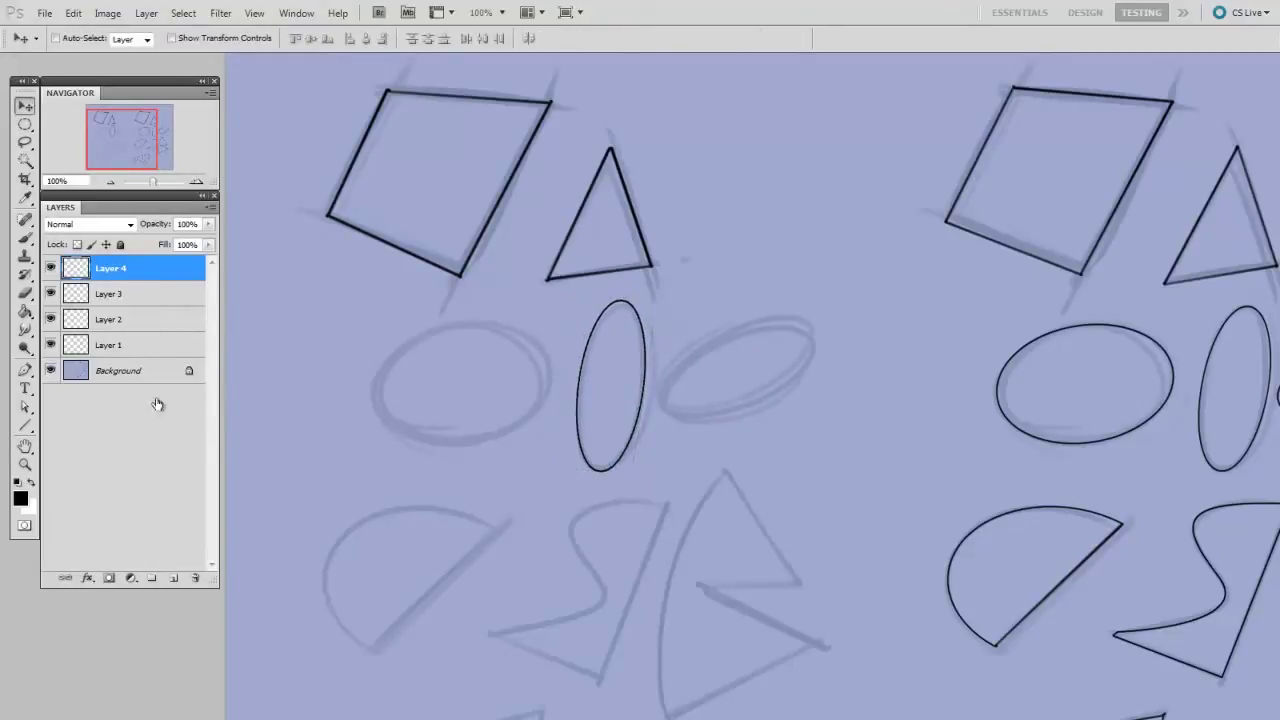
- On a new layer, select an ellipse around the wide ellipse sketch, give it a centred black stroke and deselect
{"action": "left_click", "coordinate": [174, 579]}
{"action": "key", "text": "m"}
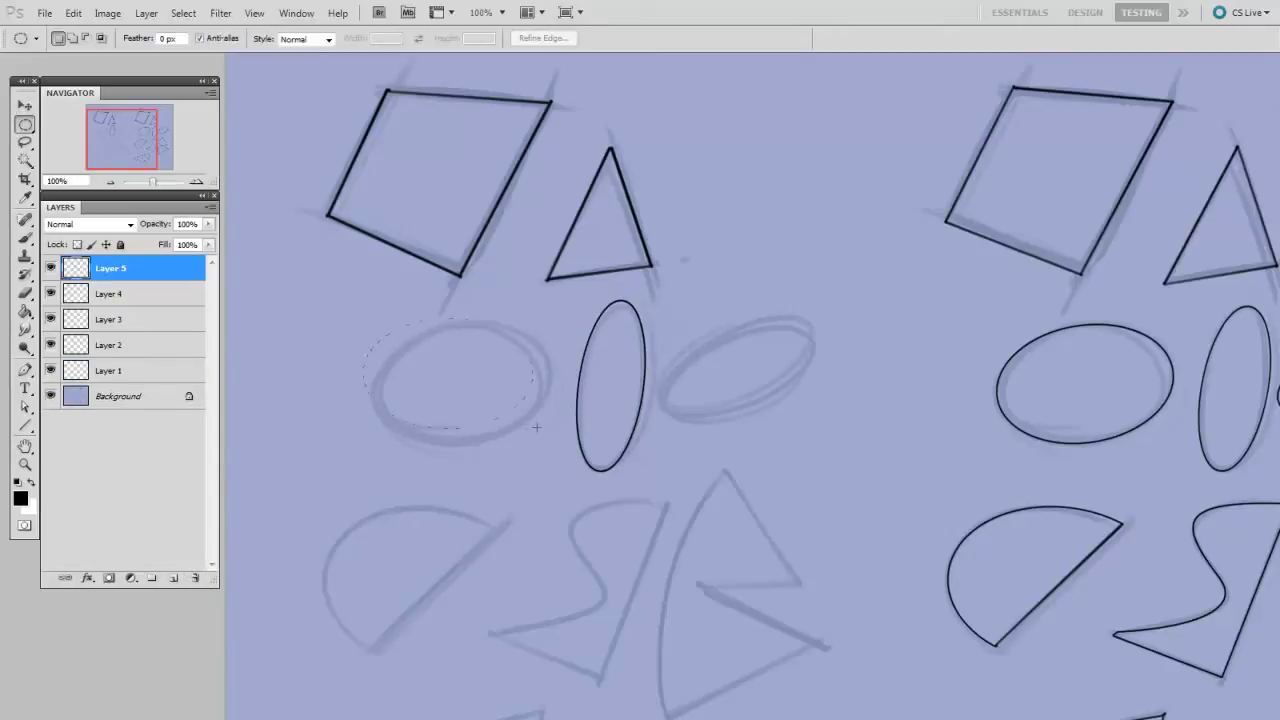
{"action": "key", "text": "alt+e"}
{"action": "key", "text": "s"}
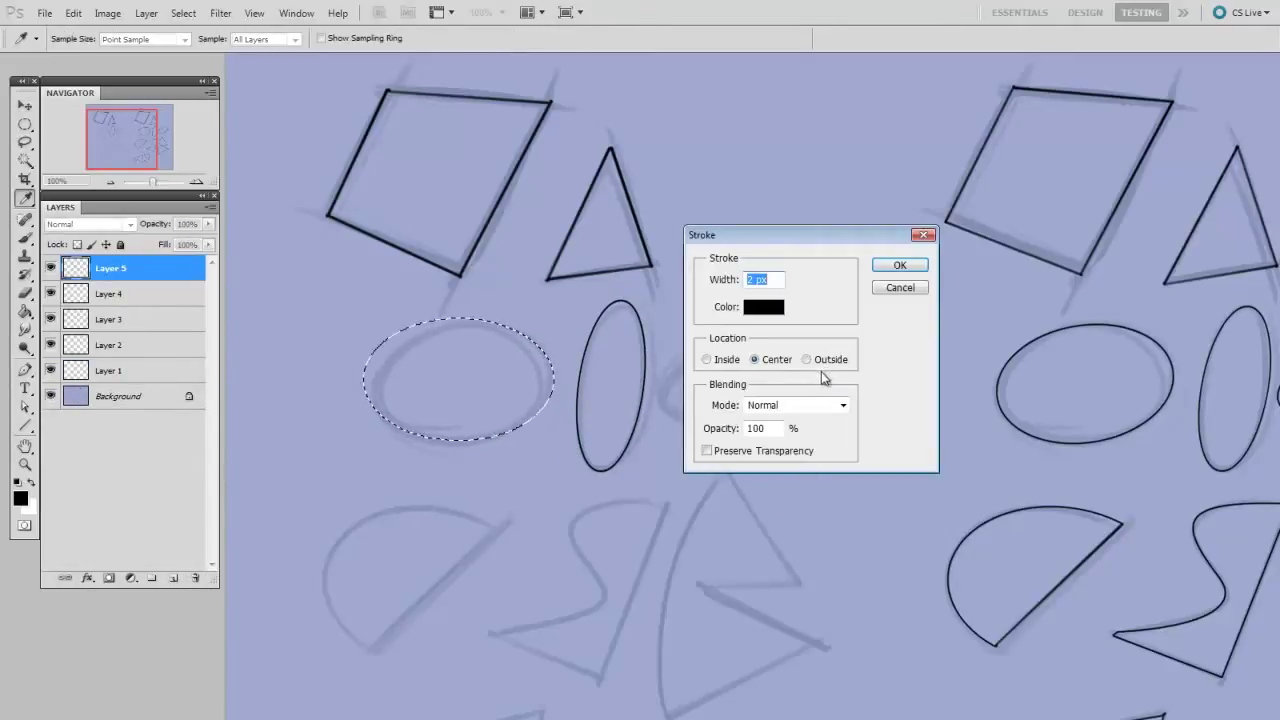
{"action": "left_click", "coordinate": [900, 265]}
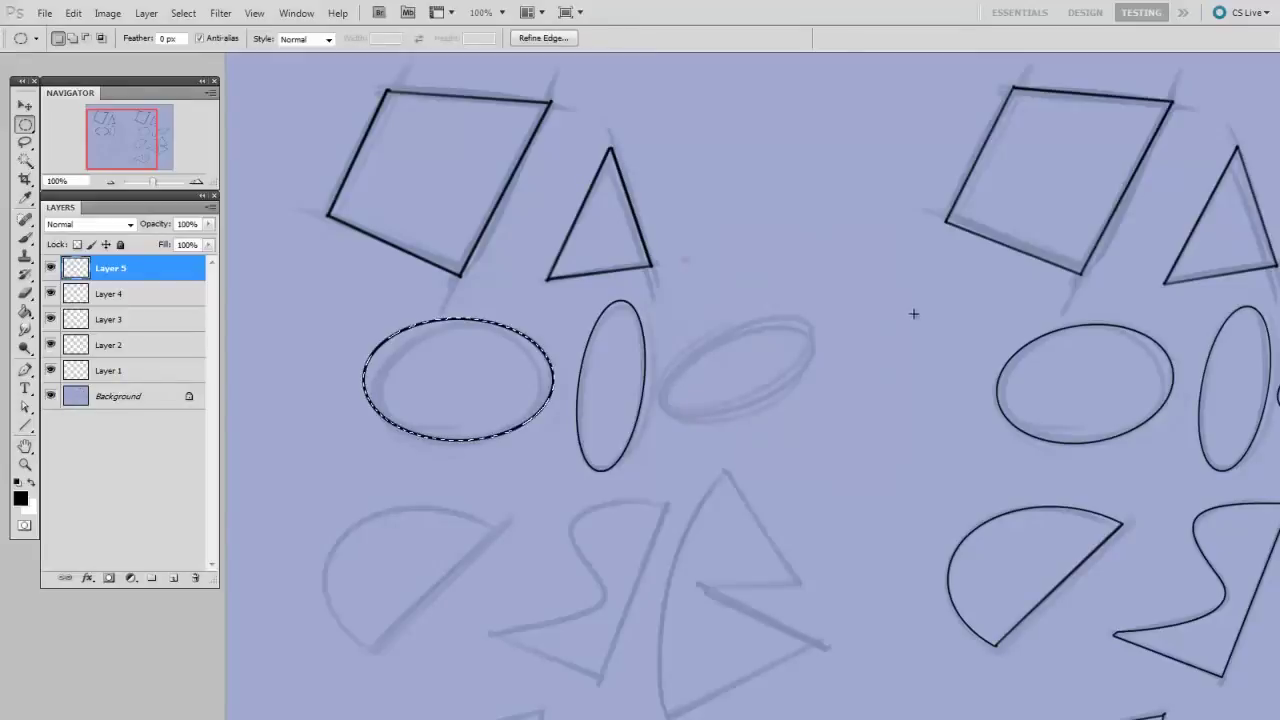
{"action": "key", "text": "ctrl+d"}
- Fit the stroked wide ellipse to its sketch by moving, slightly rotating and scaling it down
{"action": "key", "text": "v"}
{"action": "mouse_move", "coordinate": [544, 448]}
{"action": "left_mouse_down"}
{"action": "mouse_move", "coordinate": [549, 457]}
{"action": "mouse_move", "coordinate": [572, 431]}
{"action": "mouse_move", "coordinate": [559, 430]}
{"action": "left_mouse_up"}
{"action": "key", "text": "ctrl+t"}
{"action": "key", "text": "Escape"}
- Add a new layer and ink the straight edge of the half-circle sketch with one brush line
{"action": "left_click_drag", "start_coordinate": [641, 577], "coordinate": [598, 475]}
{"action": "key", "text": "ctrl+alt+shift+n"}
{"action": "left_click_drag", "start_coordinate": [732, 688], "coordinate": [750, 461]}
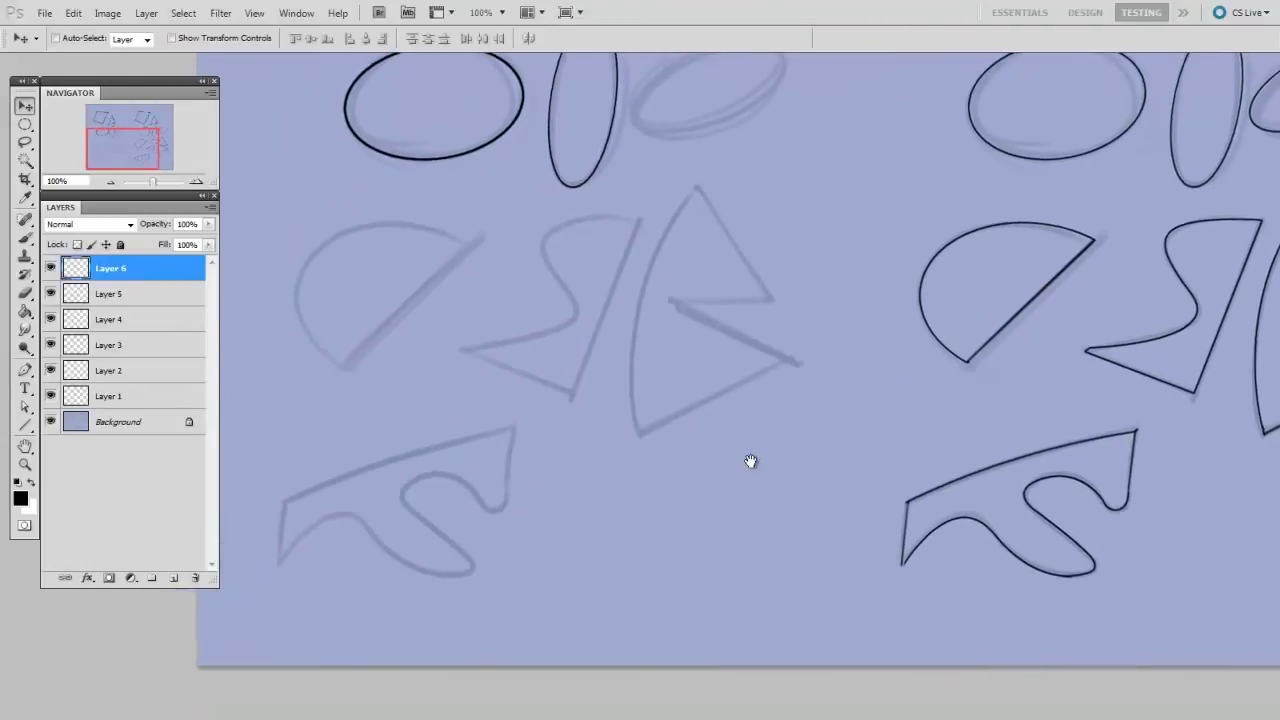
{"action": "left_click_drag", "start_coordinate": [699, 504], "coordinate": [729, 486]}
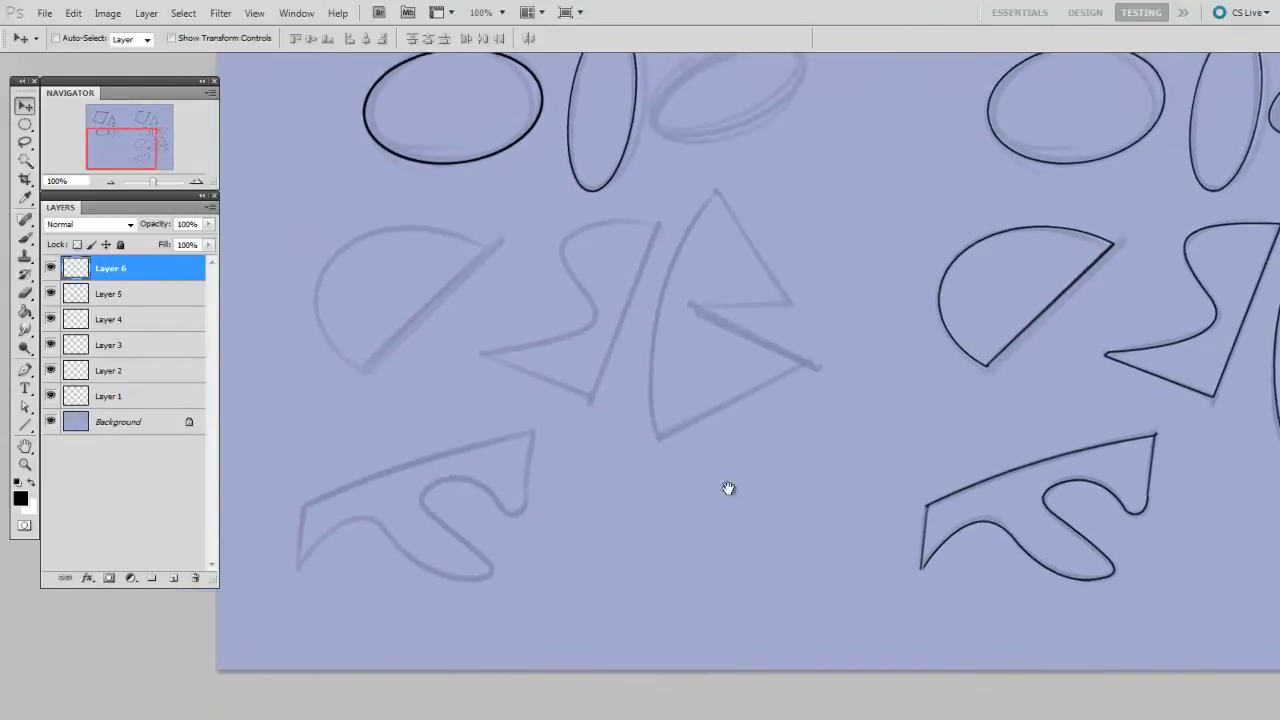
{"action": "key", "text": "b"}
{"action": "left_click", "coordinate": [508, 244], "text": "shift"}
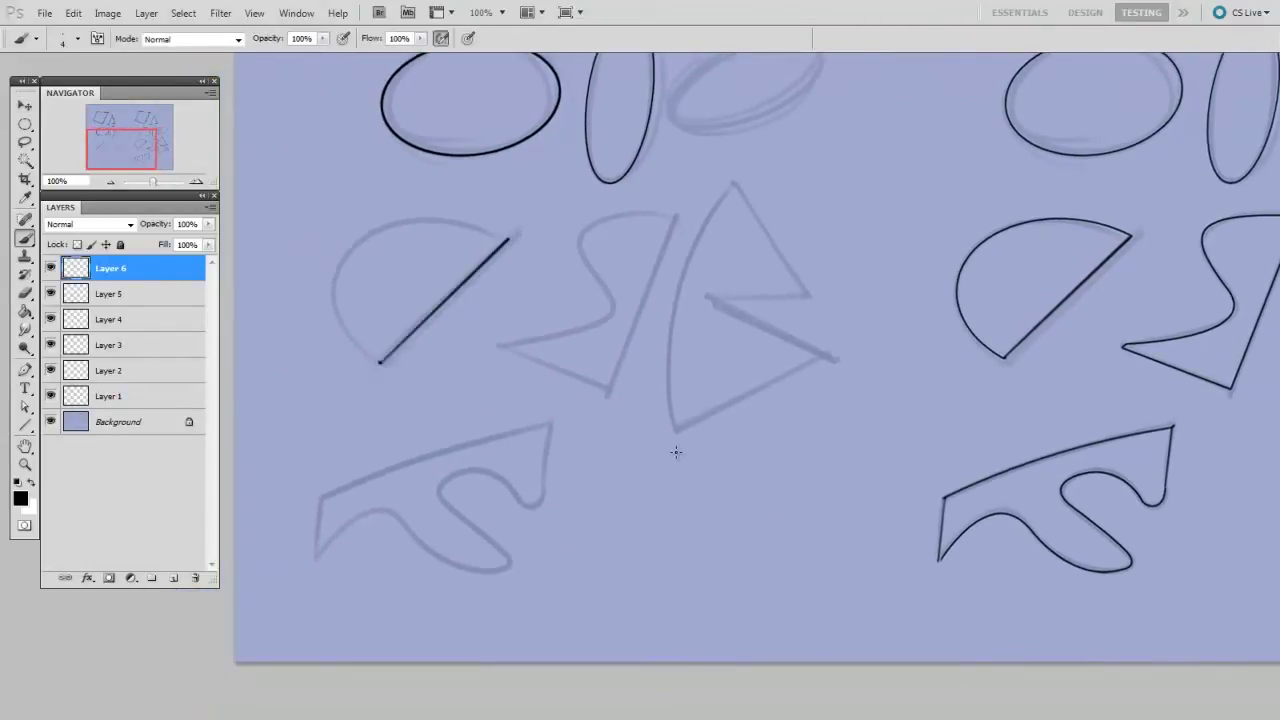
- On another new layer, fit an elliptical selection to the half-circle's arc, stroke it in black and deselect
{"action": "key", "text": "ctrl+shift+alt+n"}
{"action": "key", "text": "m"}
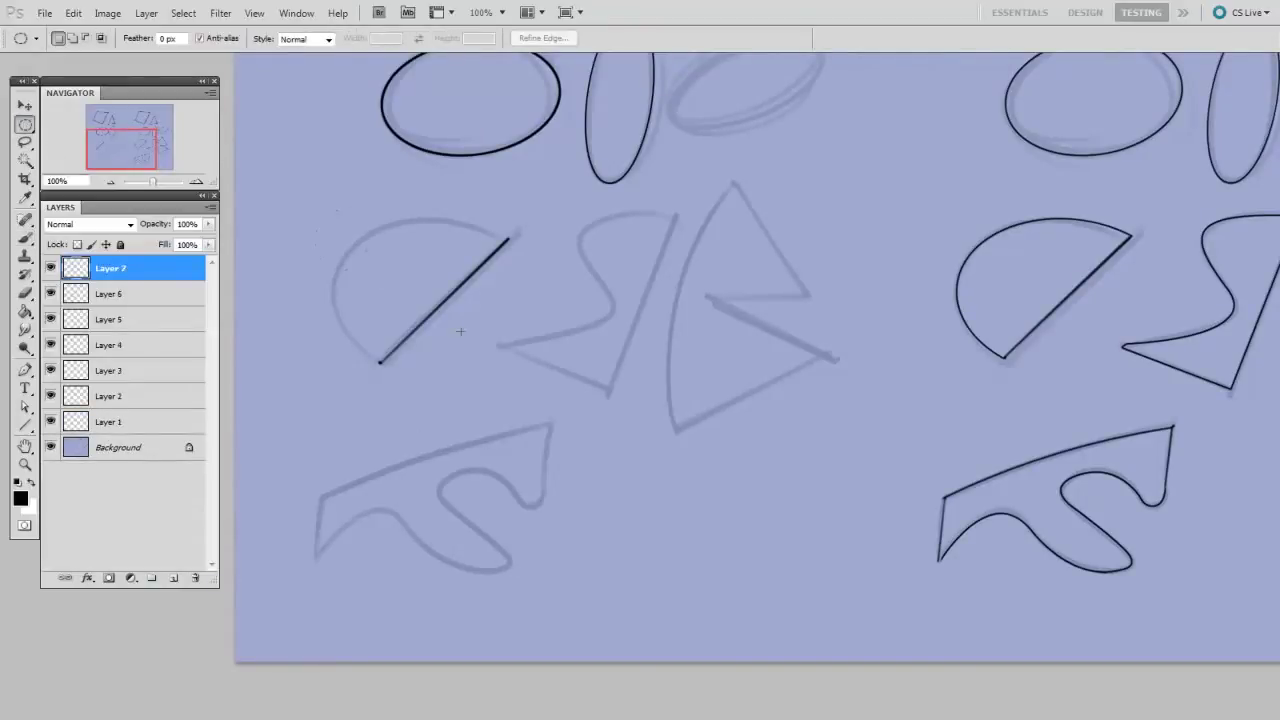
{"action": "left_click_drag", "start_coordinate": [578, 418], "coordinate": [573, 418]}
{"action": "left_click_drag", "start_coordinate": [486, 320], "coordinate": [509, 304]}
{"action": "key", "text": "ctrl+d"}
{"action": "left_click_drag", "start_coordinate": [523, 384], "coordinate": [518, 347]}
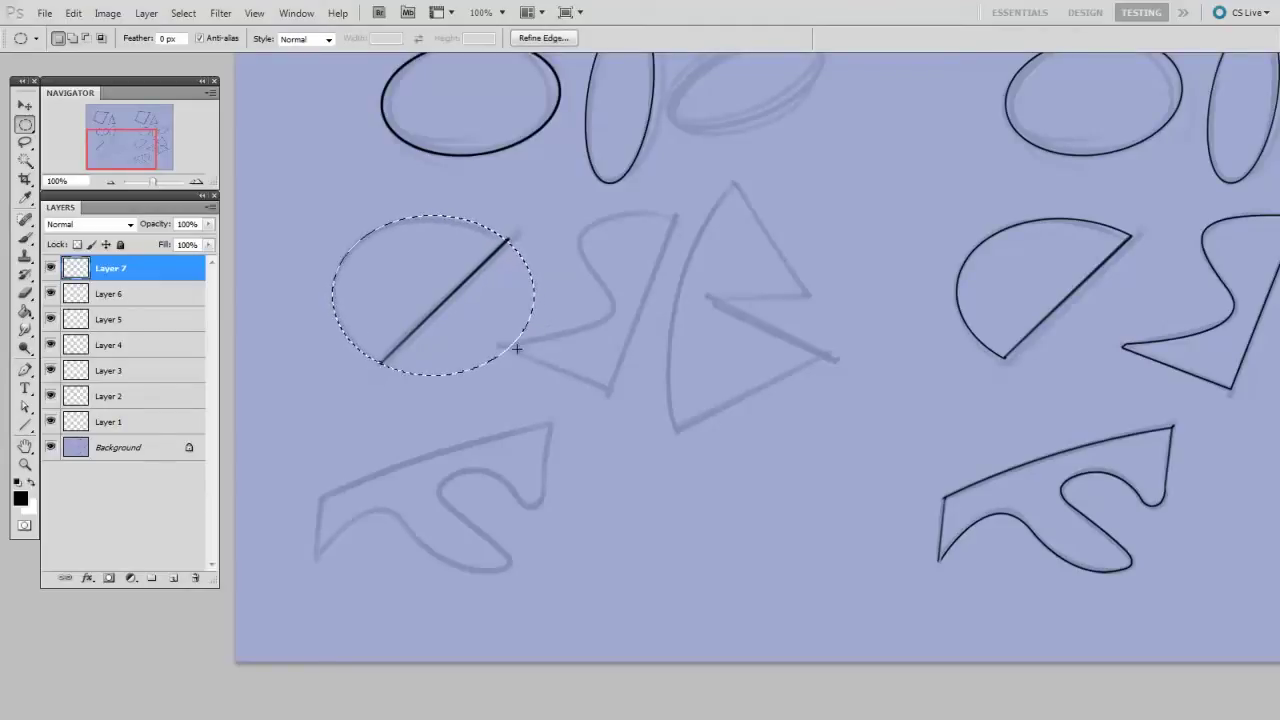
{"action": "key", "text": "alt+e"}
{"action": "key", "text": "s"}
{"action": "key", "text": "Return"}
{"action": "key", "text": "ctrl+d"}
- Erase the ellipse's part beyond the half-circle's straight edge and merge the arc with the layer below
{"action": "key", "text": "e"}
{"action": "left_click_drag", "start_coordinate": [391, 371], "coordinate": [410, 376]}
{"action": "mouse_move", "coordinate": [496, 358]}
{"action": "left_mouse_down"}
{"action": "mouse_move", "coordinate": [538, 283]}
{"action": "mouse_move", "coordinate": [517, 251]}
{"action": "left_mouse_up"}
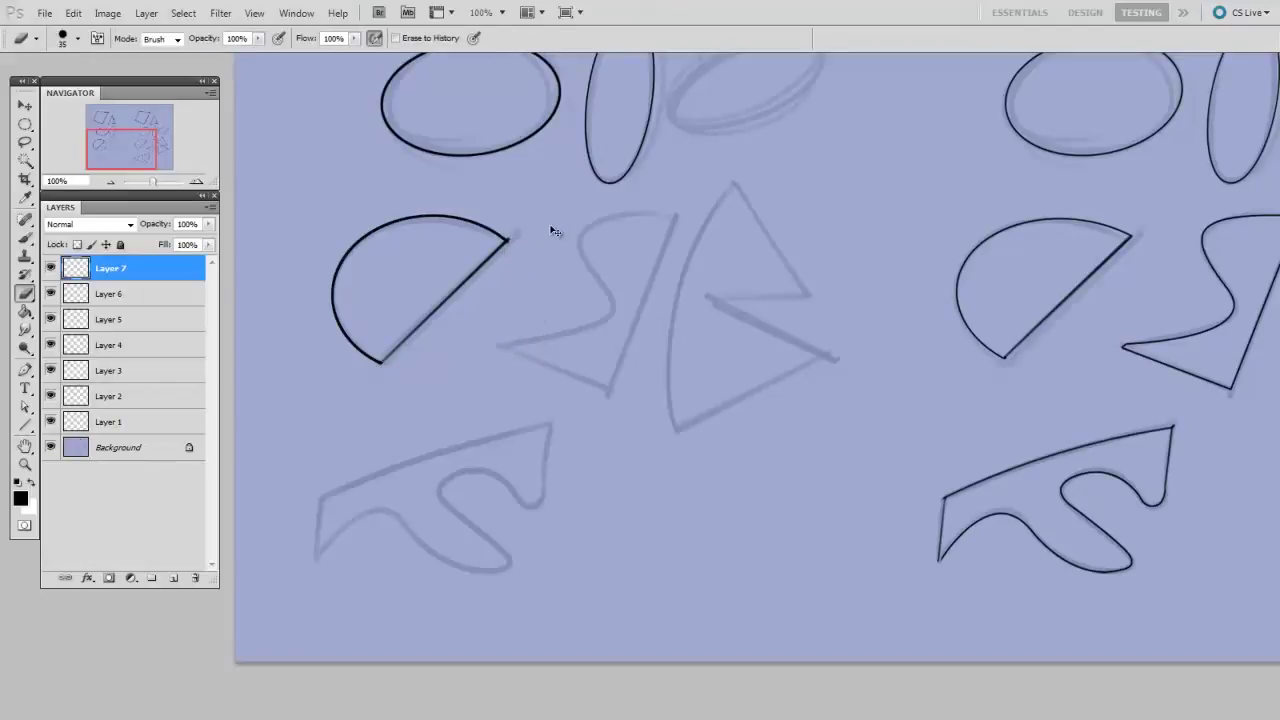
{"action": "key", "text": "ctrl+e"}
- Trace the S-curved shape beside the half-circle with a closed Pen tool path and convert it to a selection
{"action": "key", "text": "v"}
{"action": "mouse_move", "coordinate": [594, 437]}
{"action": "left_mouse_down"}
{"action": "mouse_move", "coordinate": [590, 537]}
{"action": "mouse_move", "coordinate": [604, 429]}
{"action": "mouse_move", "coordinate": [591, 434]}
{"action": "mouse_move", "coordinate": [608, 429]}
{"action": "left_mouse_up"}
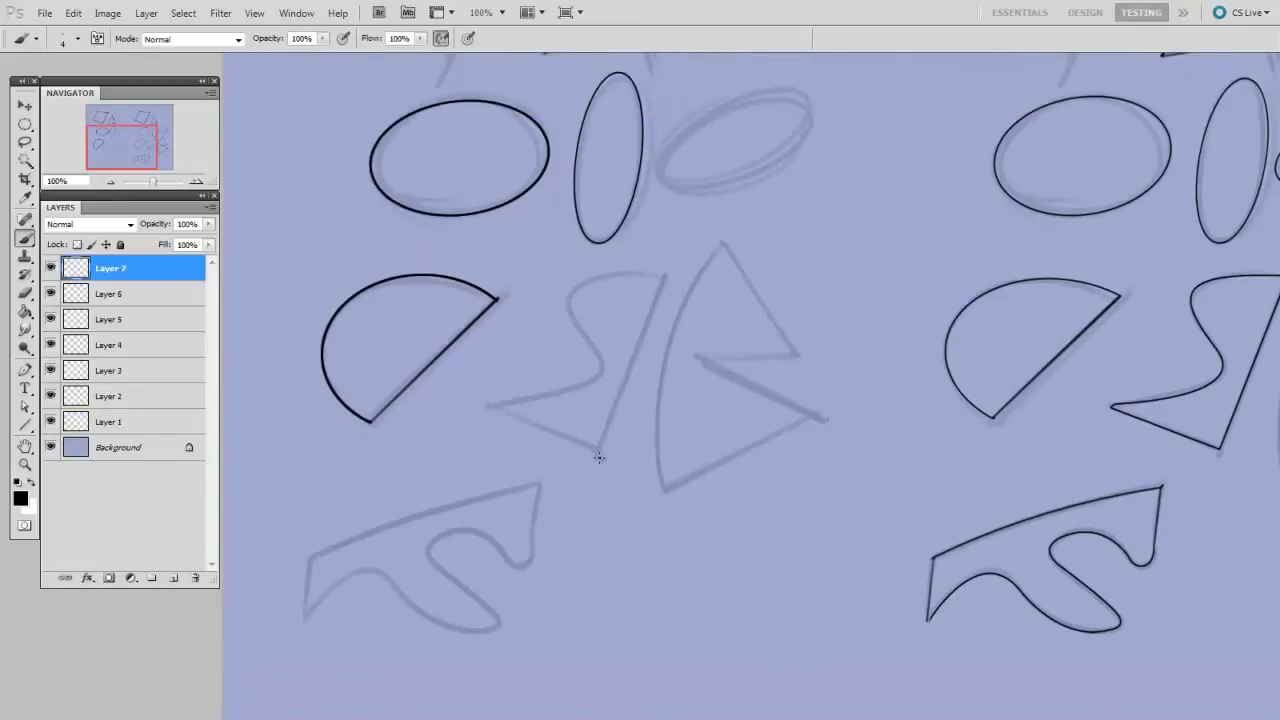
{"action": "left_click", "coordinate": [25, 370]}
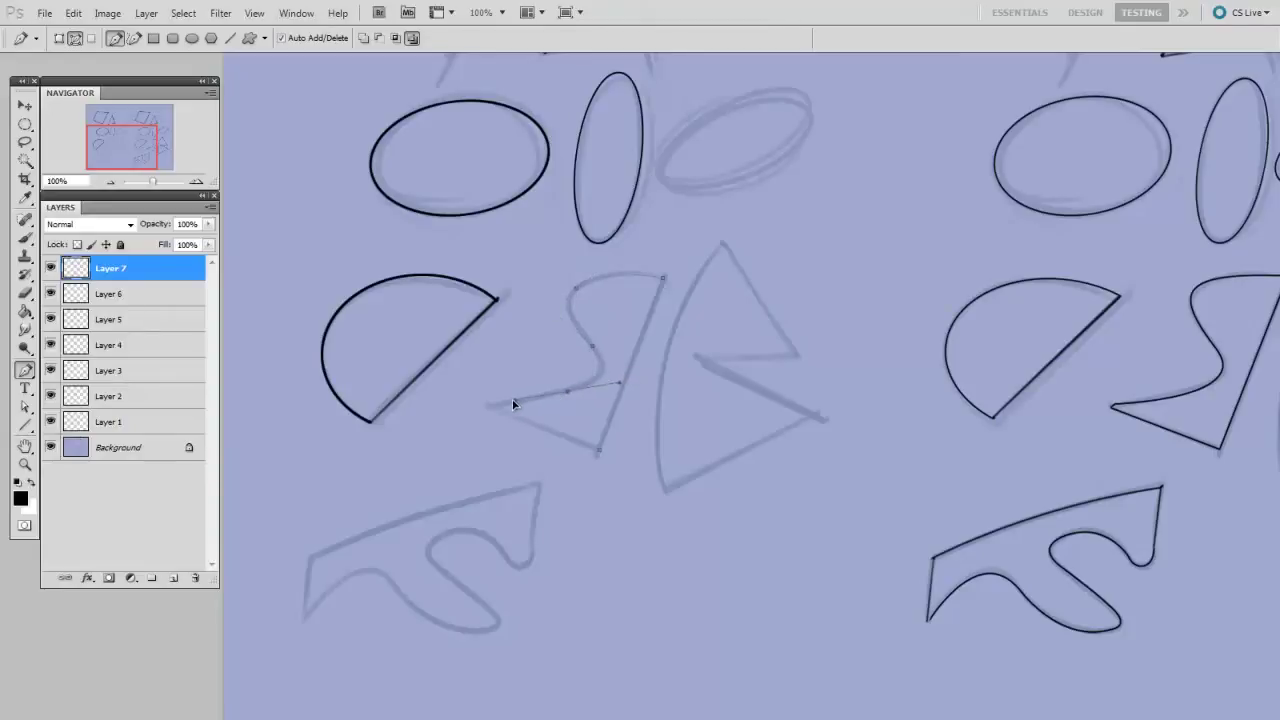
{"action": "left_click", "coordinate": [488, 406]}
{"action": "key", "text": "ctrl+Return"}
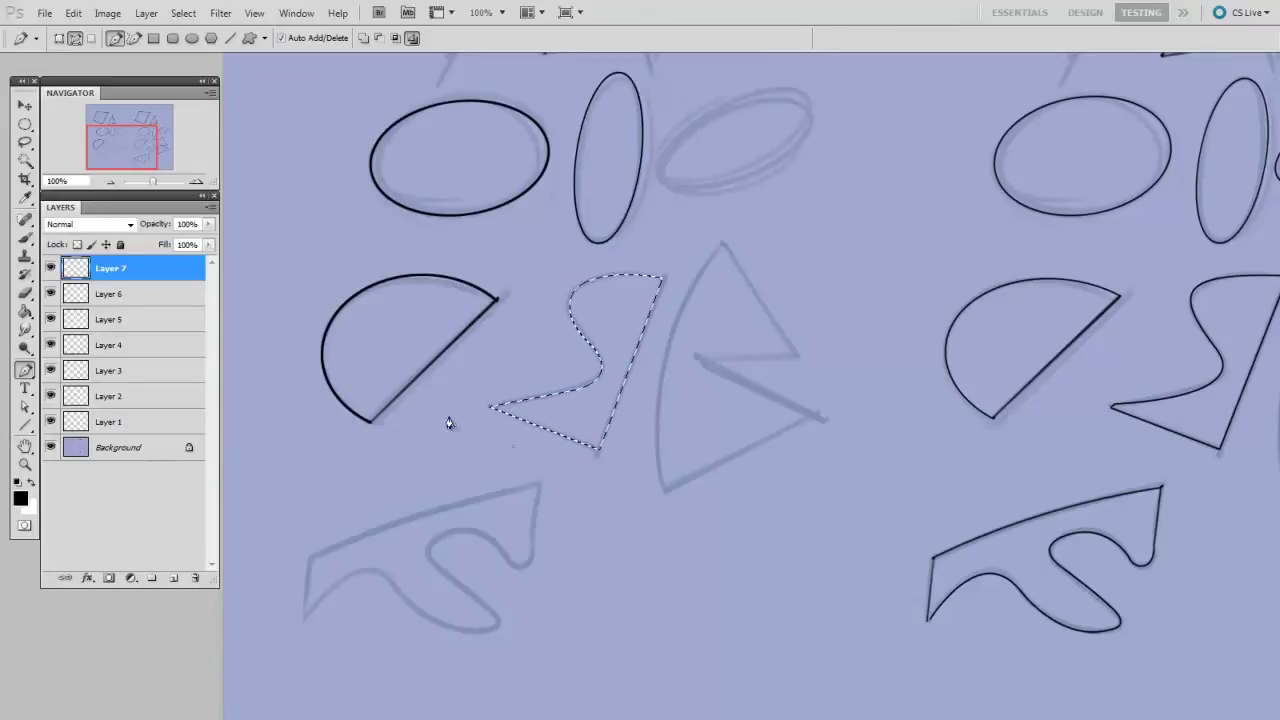
- Stroke the S-curved selection with a centred 3 px black line and deselect it
{"action": "left_click", "coordinate": [74, 13]}
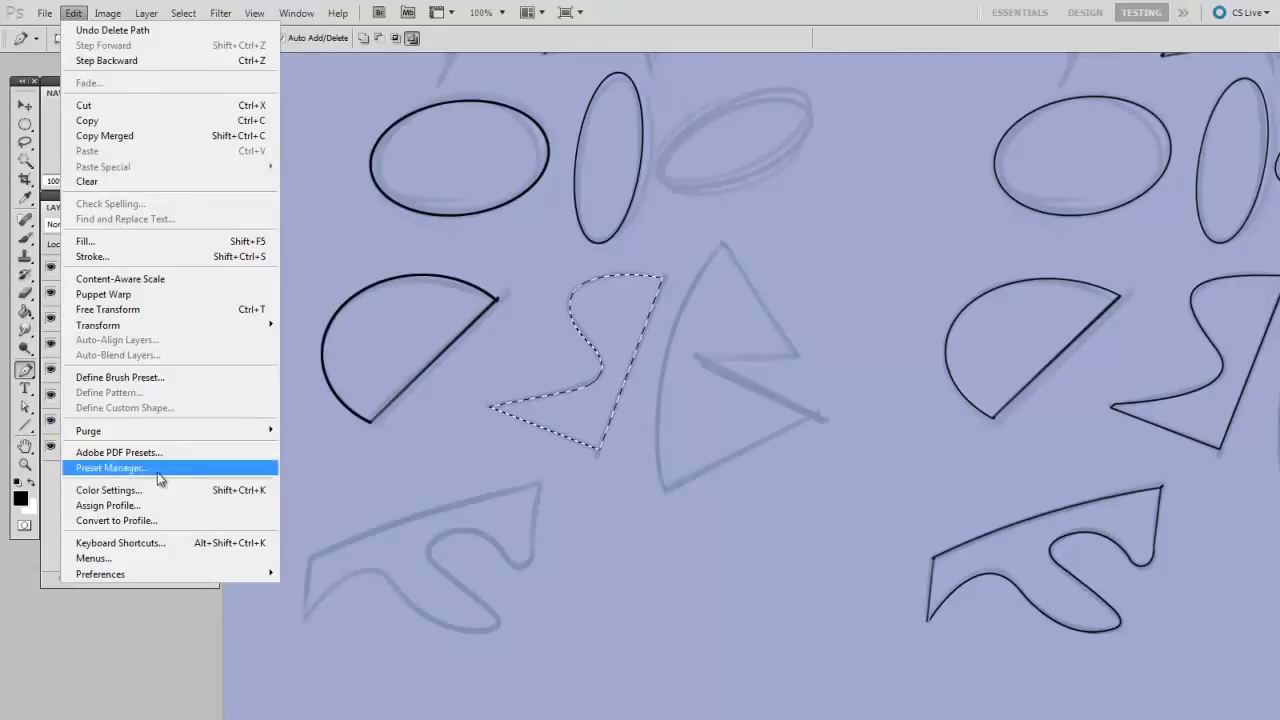
{"action": "left_click", "coordinate": [92, 256]}
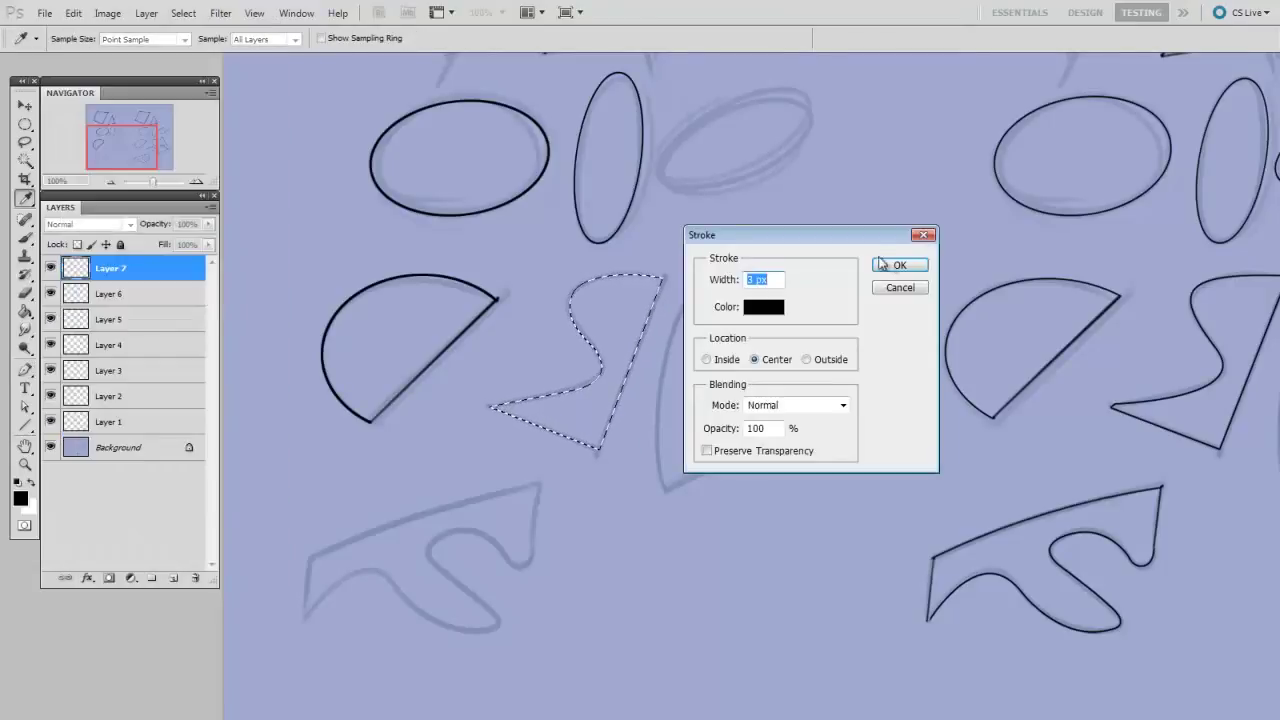
{"action": "left_click", "coordinate": [878, 262]}
{"action": "key", "text": "ctrl+d"}
{"action": "key", "text": "v"}
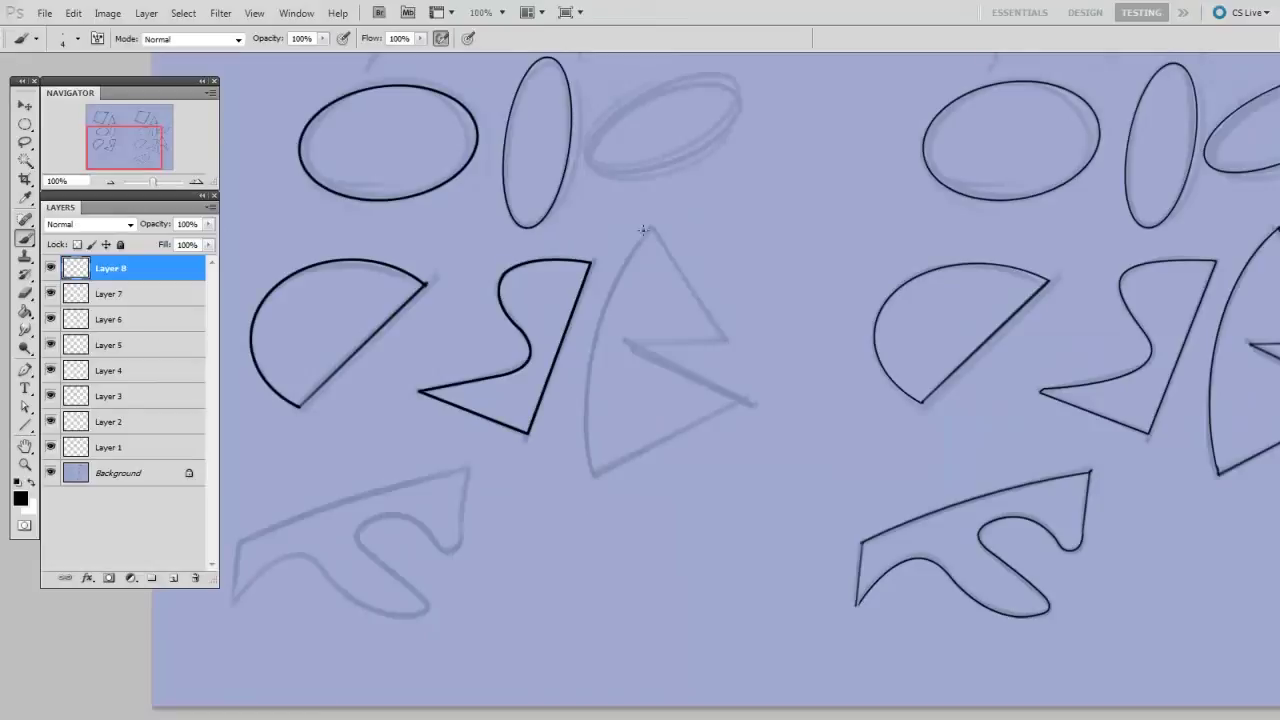
- Ink the zigzag edges of the notched shape's sketch on Layer 8 with four connected straight brush lines
{"action": "left_click", "coordinate": [742, 398], "text": "shift"}
{"action": "left_click", "coordinate": [627, 340], "text": "shift"}
{"action": "left_click", "coordinate": [724, 339], "text": "shift"}
{"action": "left_click", "coordinate": [650, 227], "text": "shift"}
- On a new layer, fit a tall elliptical selection to the notched shape's curved edge, stroke it in black and deselect
{"action": "key", "text": "ctrl+shift+alt+n"}
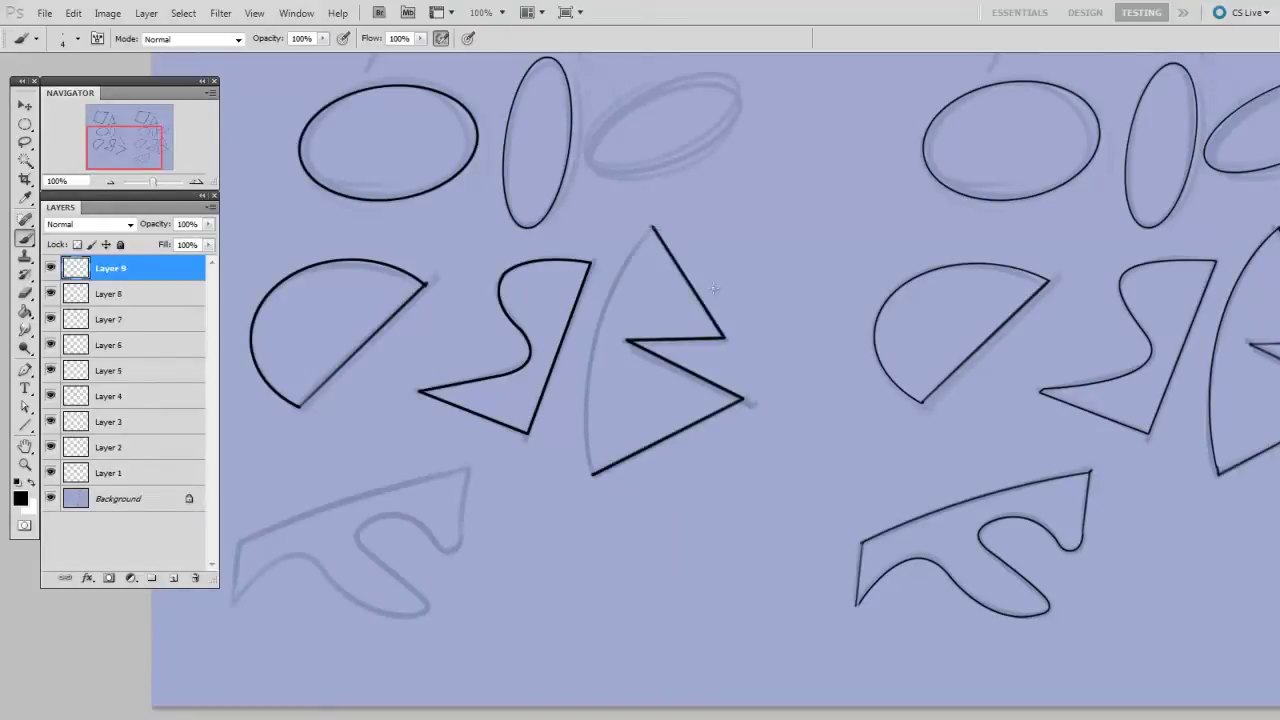
{"action": "key", "text": "m"}
{"action": "left_click_drag", "start_coordinate": [812, 637], "coordinate": [828, 622]}
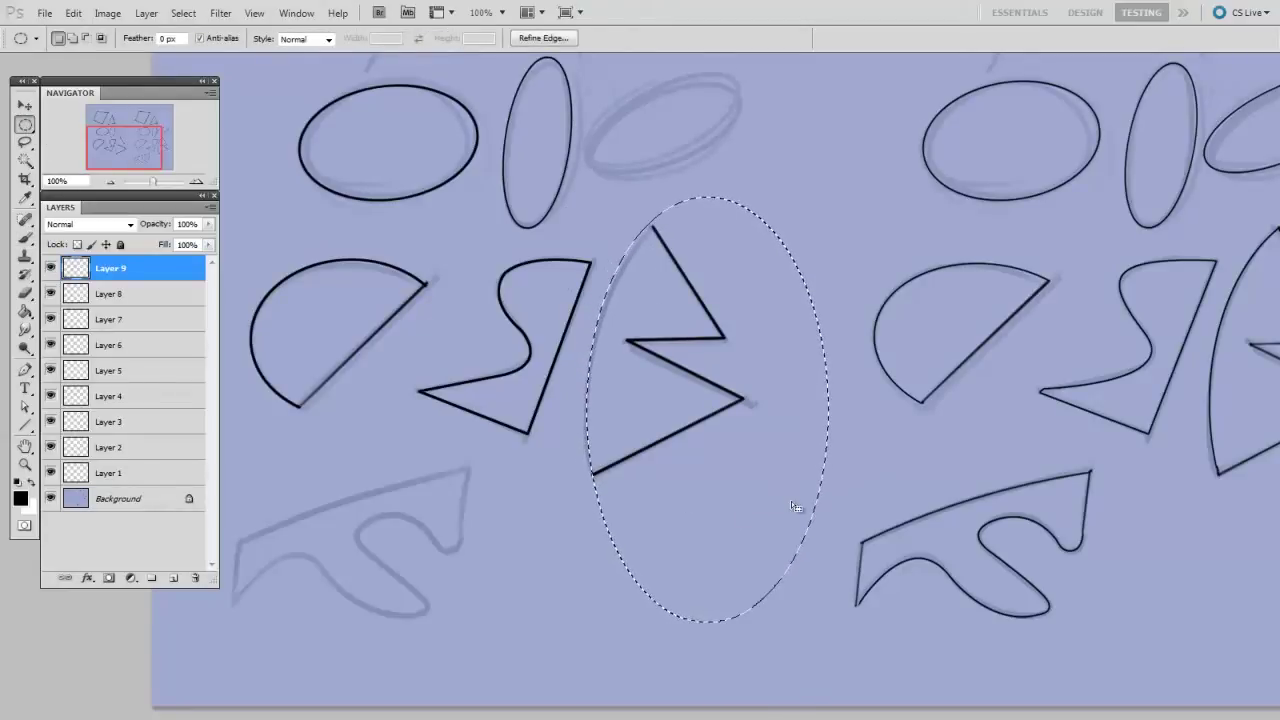
{"action": "key", "text": "alt+e"}
{"action": "key", "text": "s"}
{"action": "key", "text": "Return"}
{"action": "key", "text": "ctrl+d"}
- Enlarge the eraser to 50 px and erase all of the tall ellipse except the notched shape's curved edge
{"action": "key", "text": "e"}
{"action": "left_click_drag", "start_coordinate": [655, 212], "coordinate": [730, 203]}
{"action": "key", "text": "]"}
{"action": "key", "text": "]"}
{"action": "key", "text": "]"}
{"action": "left_click_drag", "start_coordinate": [786, 250], "coordinate": [724, 194]}
{"action": "mouse_move", "coordinate": [811, 396]}
{"action": "left_mouse_down"}
{"action": "mouse_move", "coordinate": [808, 525]}
{"action": "mouse_move", "coordinate": [815, 305]}
{"action": "left_mouse_up"}
{"action": "left_click_drag", "start_coordinate": [745, 608], "coordinate": [655, 600]}
{"action": "mouse_move", "coordinate": [618, 528]}
{"action": "left_mouse_down"}
{"action": "mouse_move", "coordinate": [598, 495]}
{"action": "mouse_move", "coordinate": [667, 606]}
{"action": "mouse_move", "coordinate": [697, 579]}
{"action": "mouse_move", "coordinate": [769, 603]}
{"action": "left_mouse_up"}
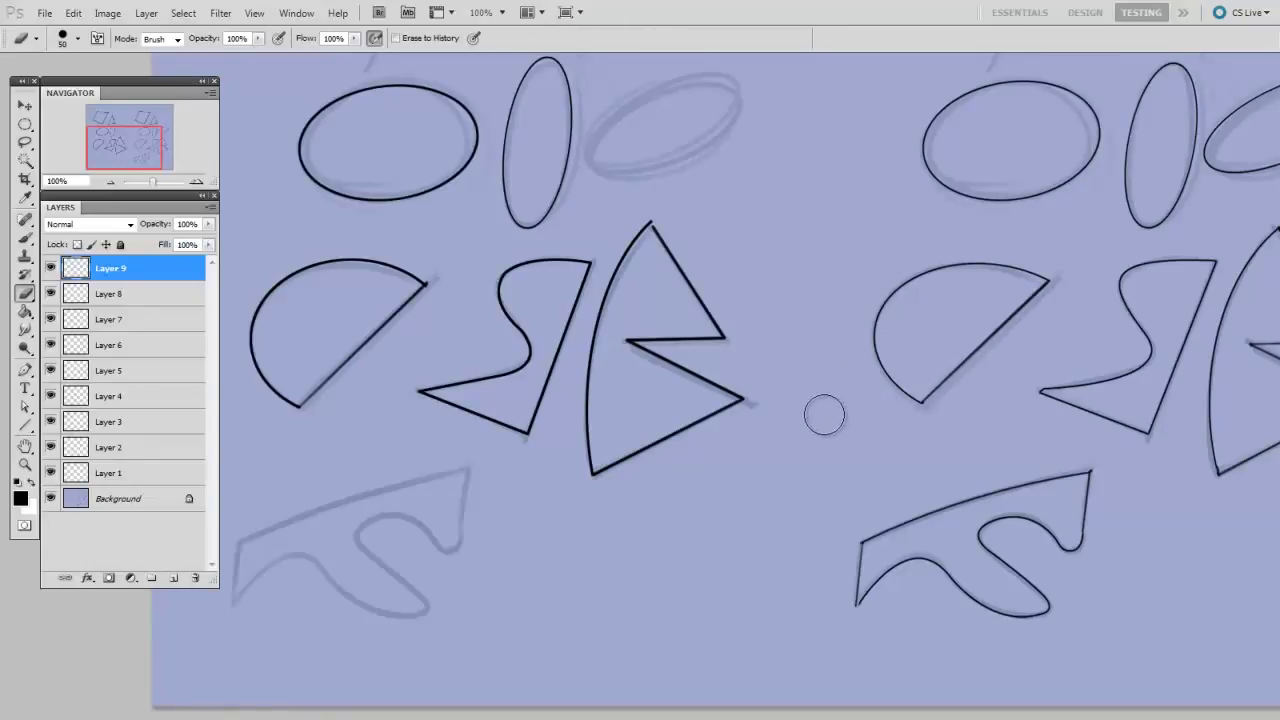
{"action": "left_click_drag", "start_coordinate": [864, 400], "coordinate": [860, 436]}
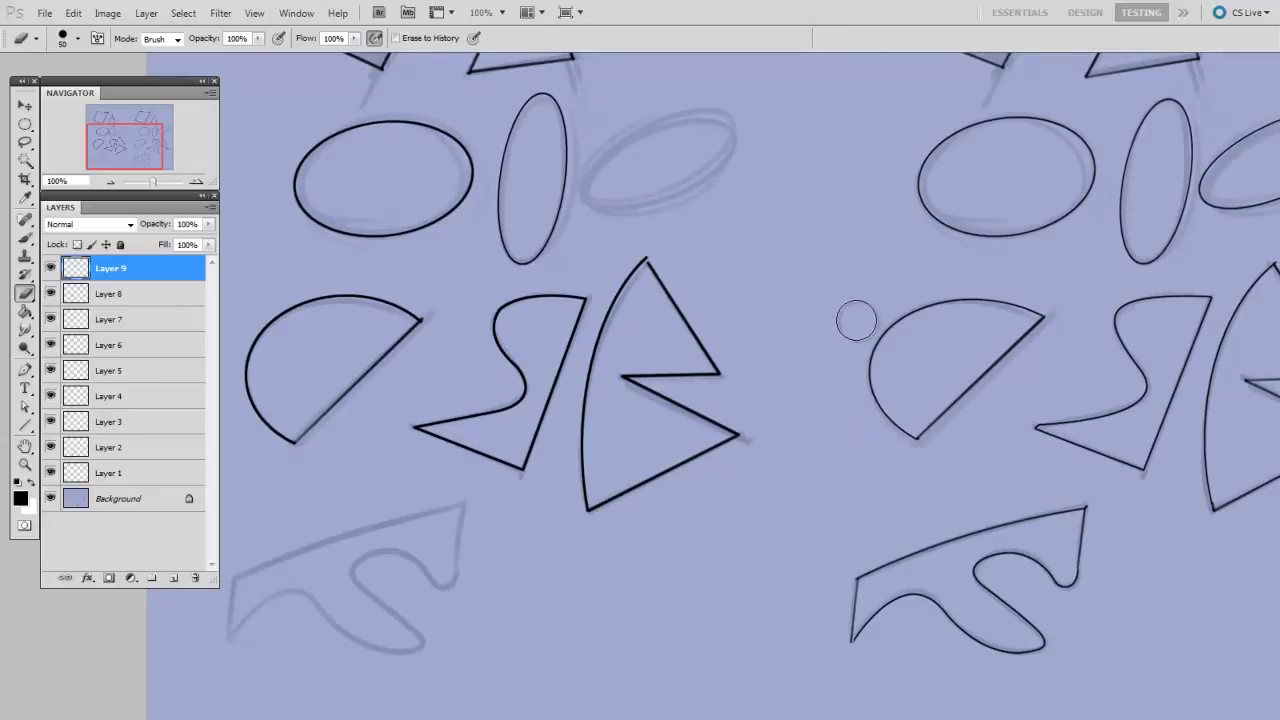